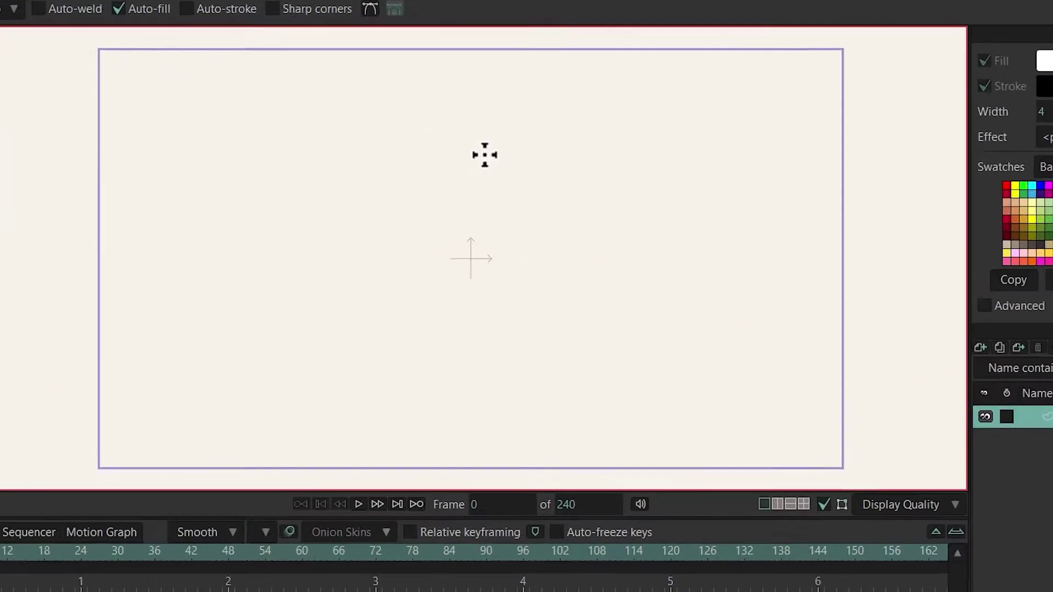
Drag out three curved points to start the rounded face outline.
left_click_drag(436, 153, 297, 265)
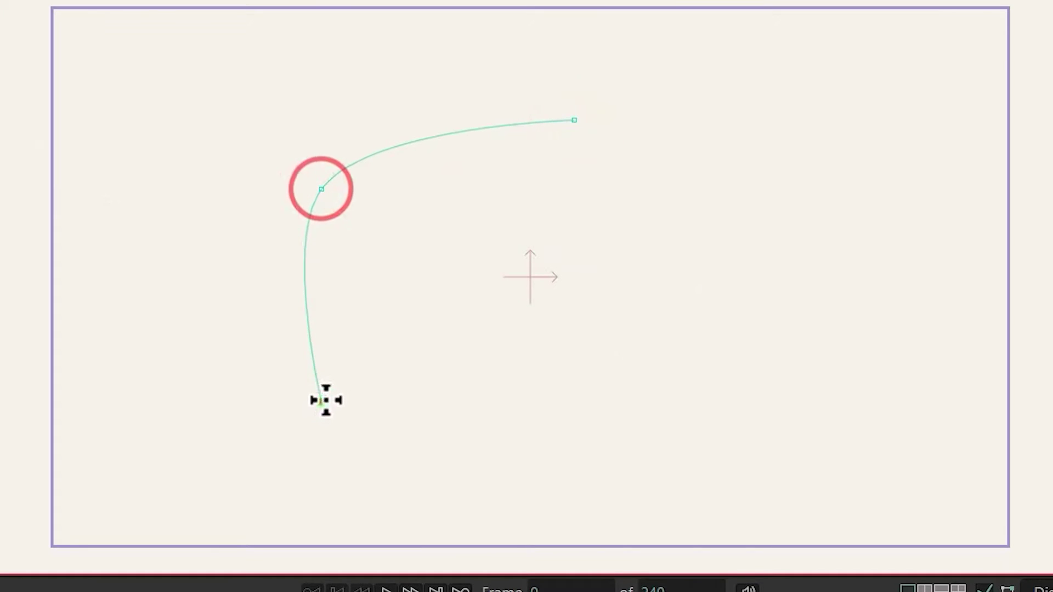
left_click_drag(321, 402, 493, 410)
left_click_drag(718, 367, 705, 179)
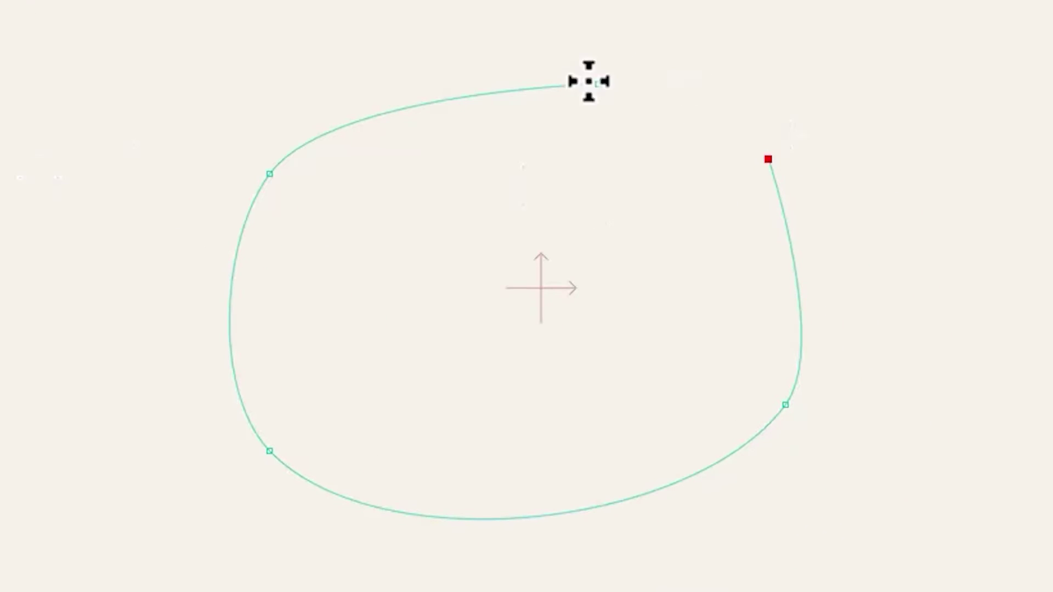
With Auto-weld on, weld the last point onto the first so the outline closes and fills white.
left_click(44, 76)
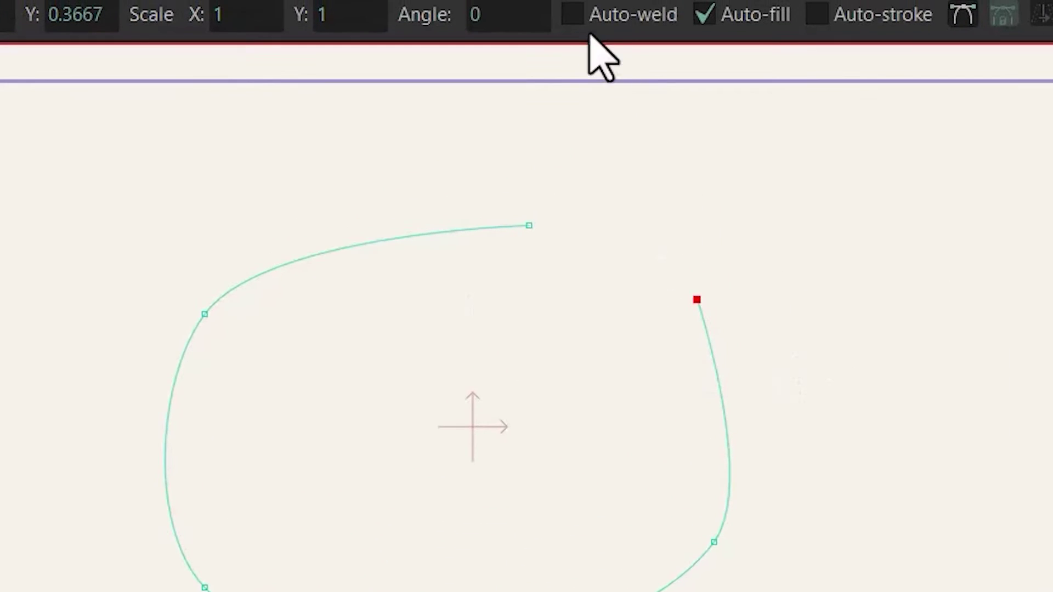
left_click(573, 14)
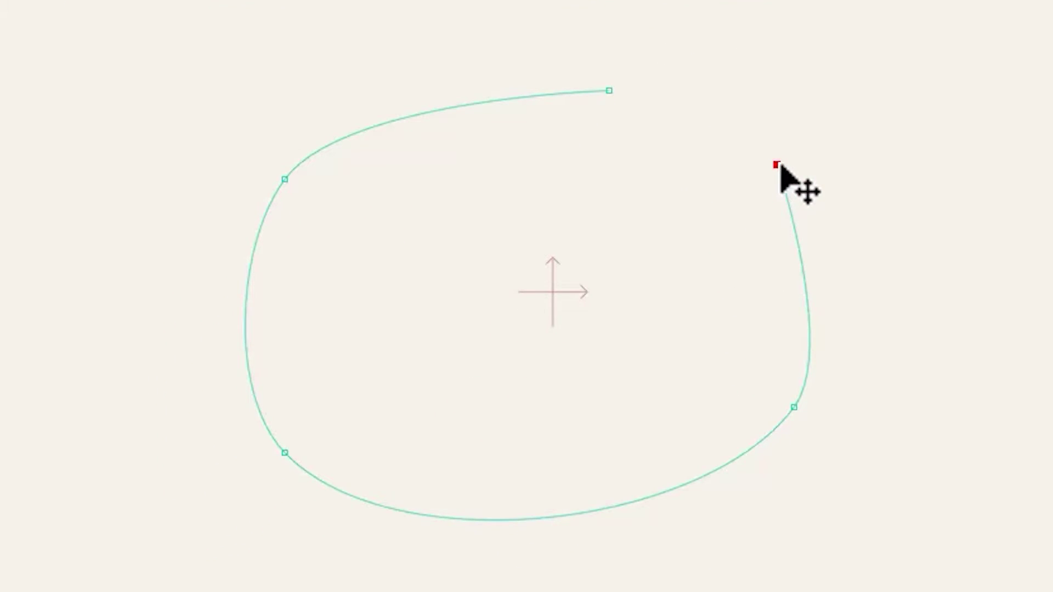
left_click_drag(781, 166, 623, 94)
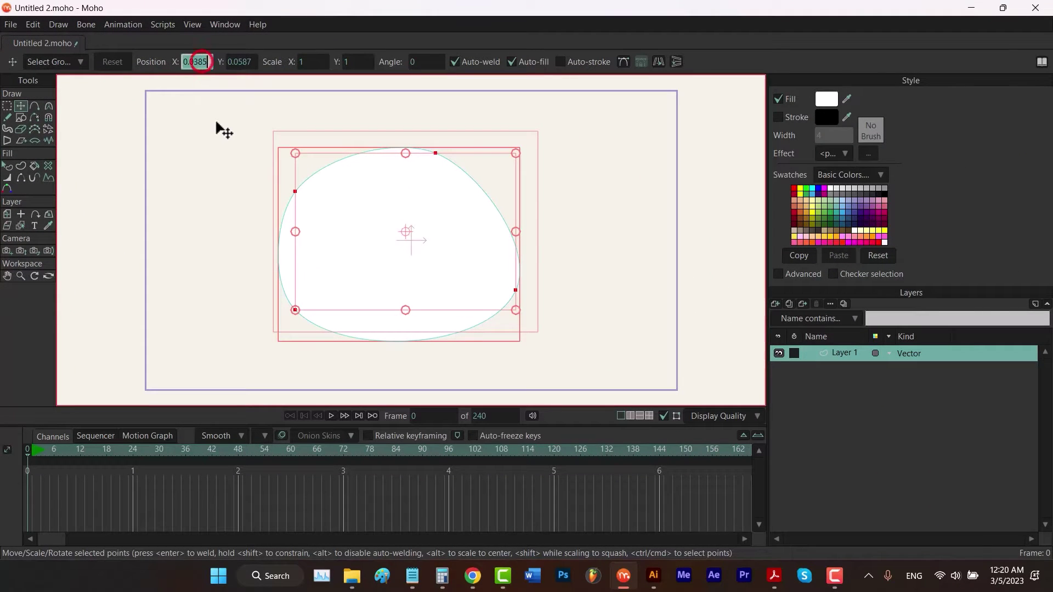
Center the face shape on the stage at Position X 0 and Y 0.
key("Return")
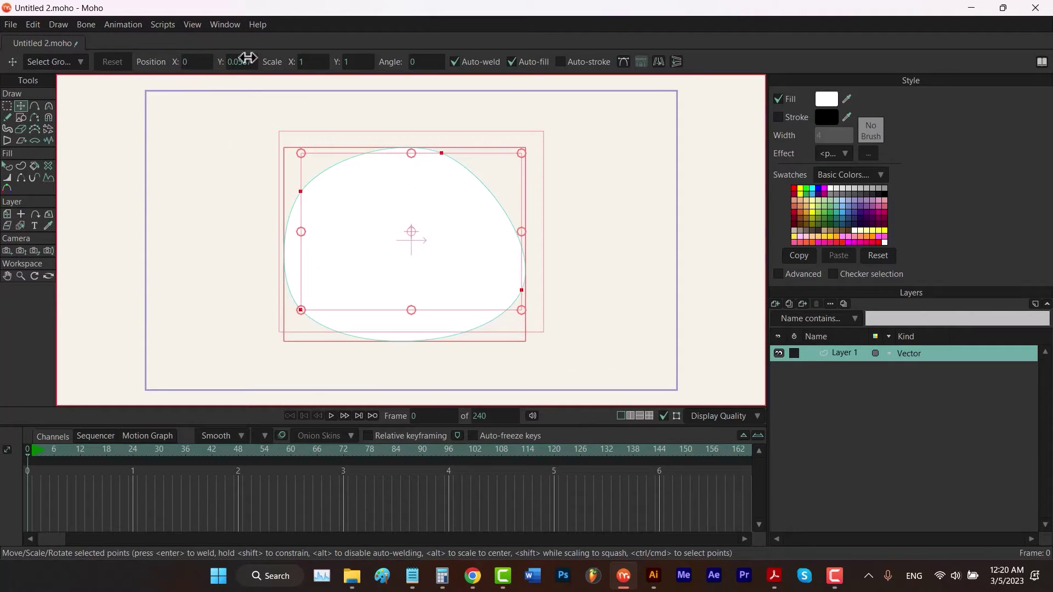
type("0")
key("Return")
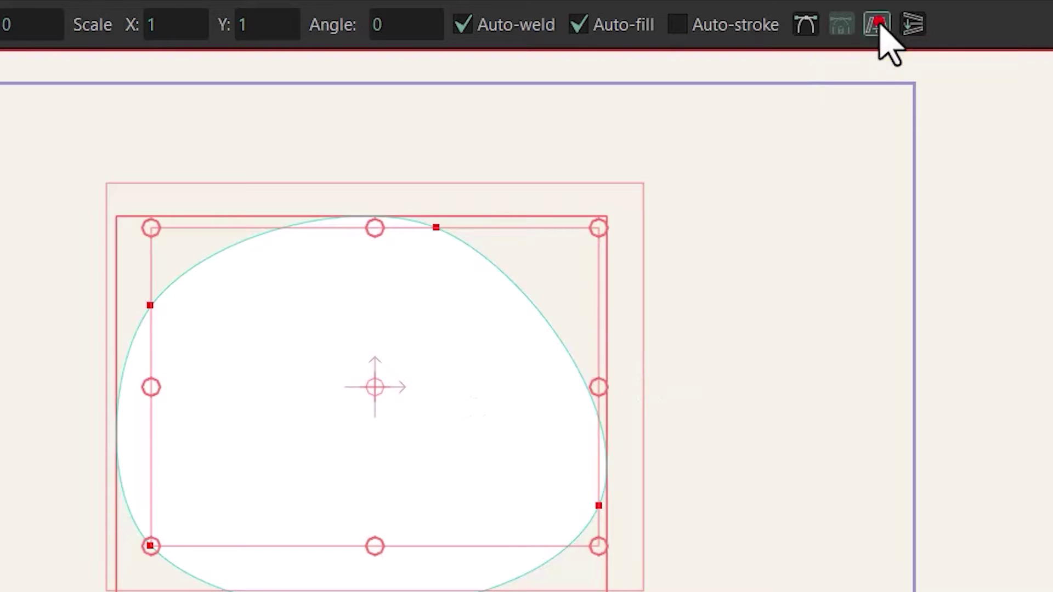
Test mirroring the shape with the flip buttons, Scale -1 and a 90-degree angle.
left_click(878, 25)
left_click(911, 25)
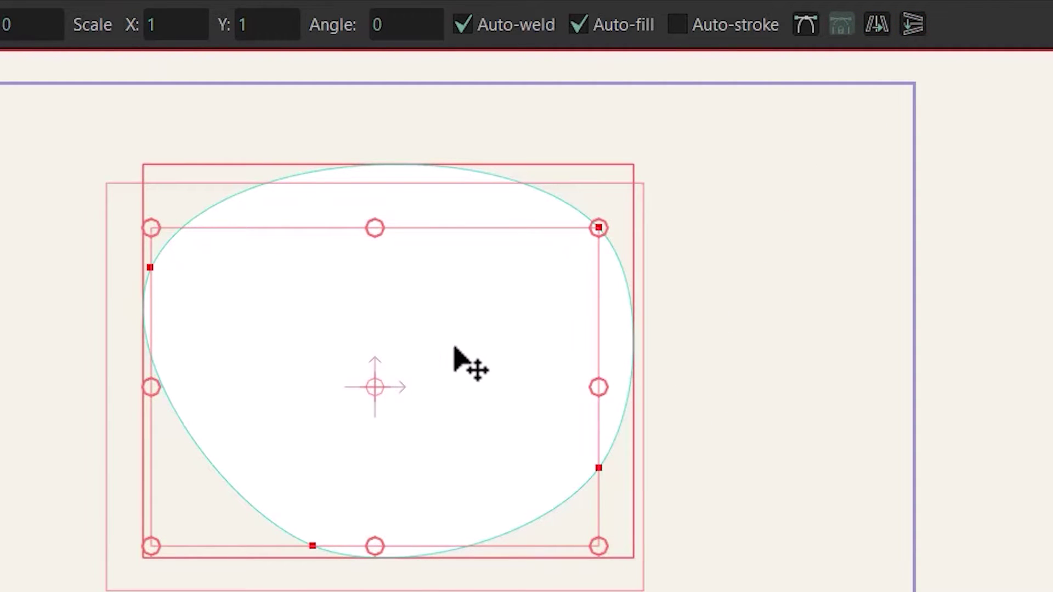
left_click(157, 24)
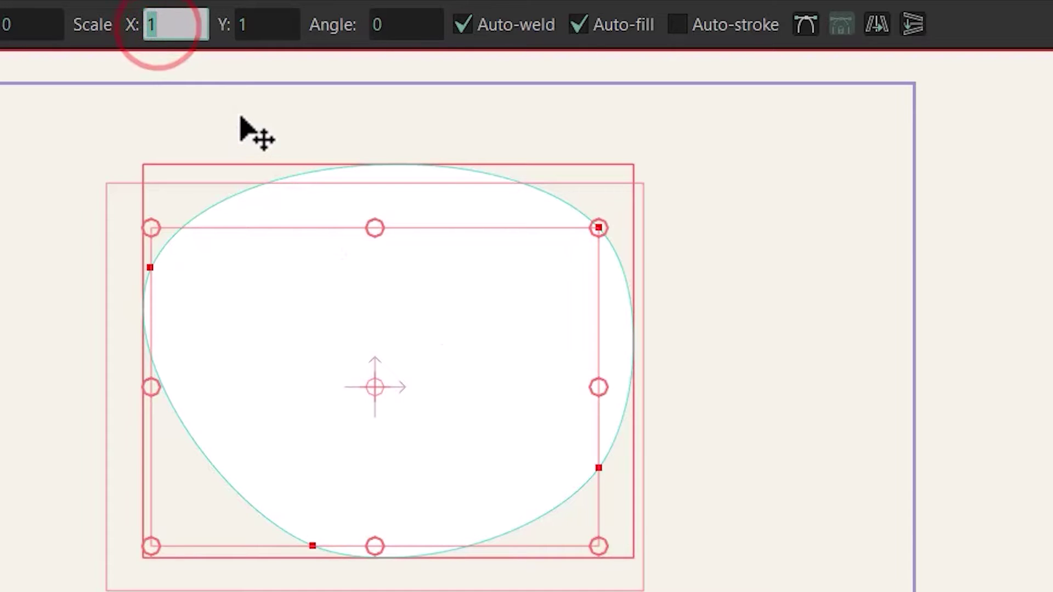
type("-1")
key("Return")
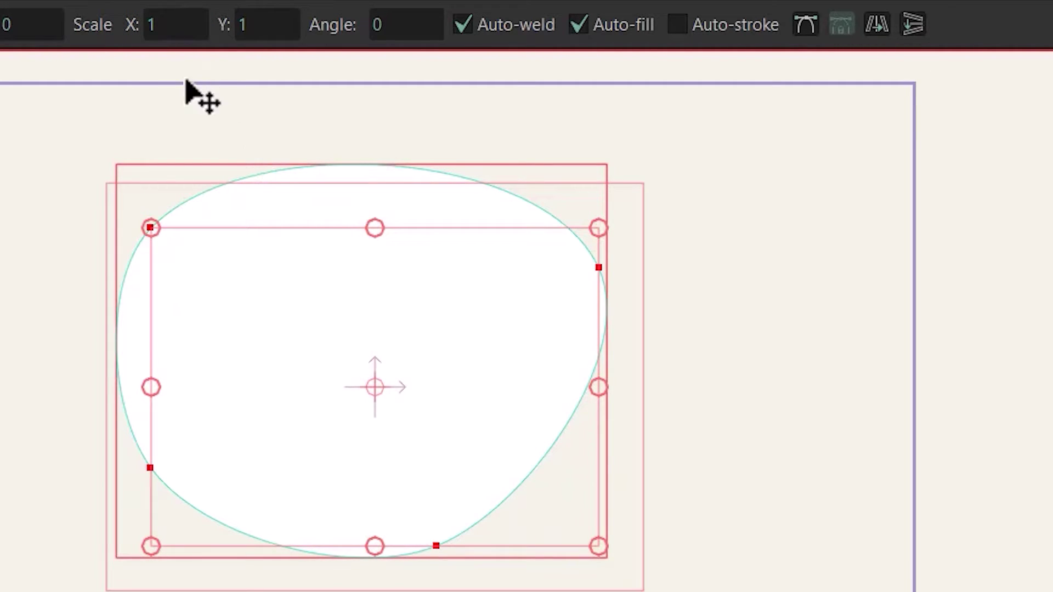
left_click(258, 33)
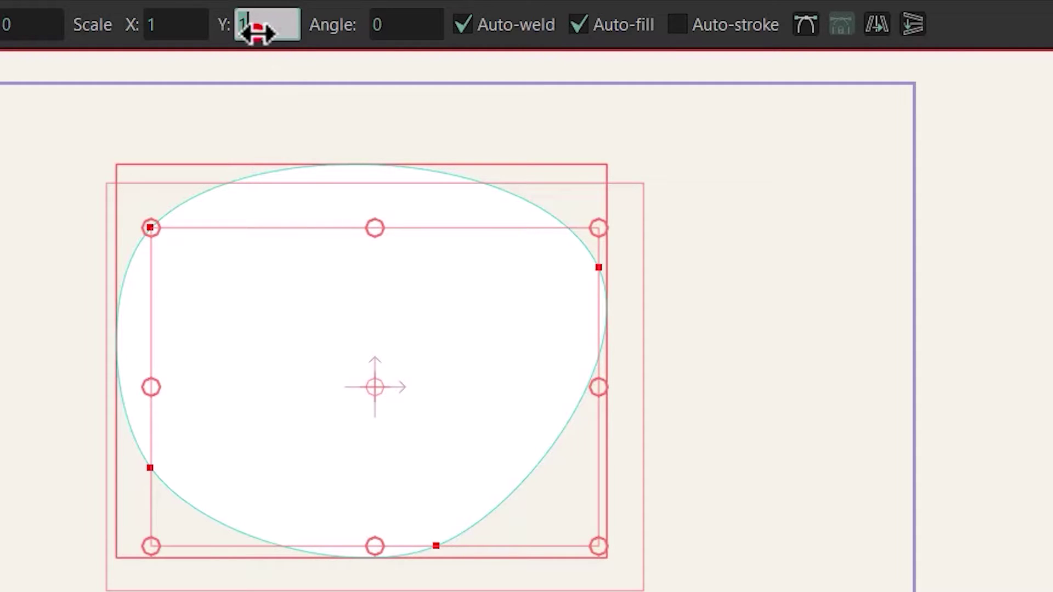
key("Return")
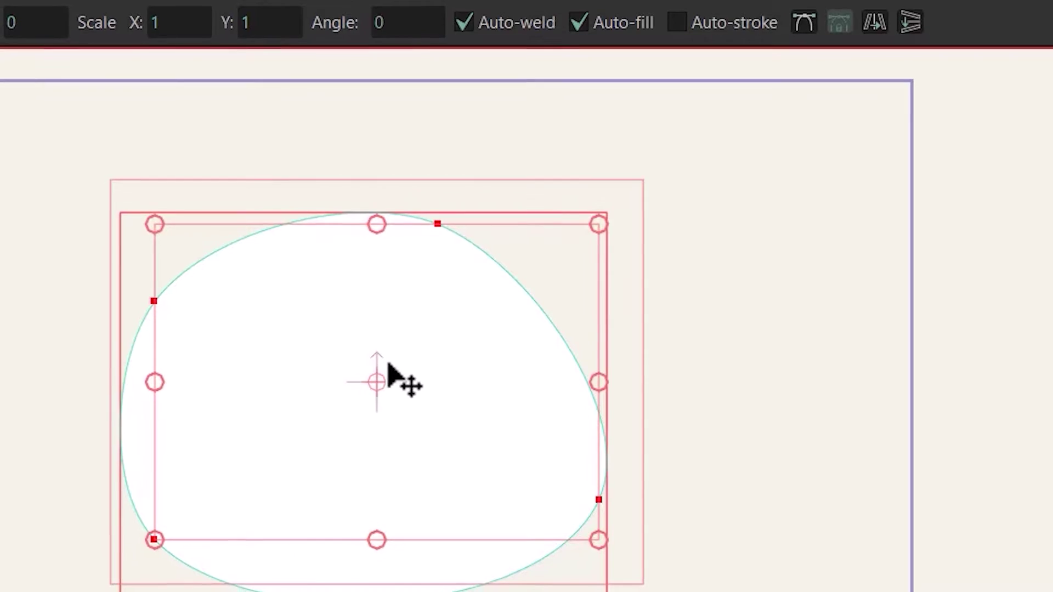
left_click(404, 20)
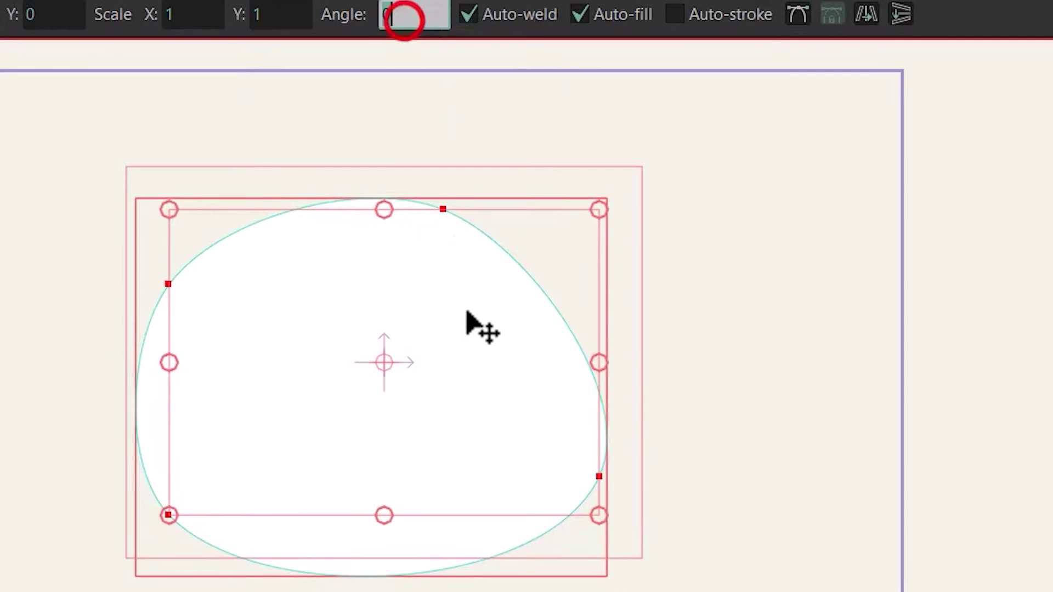
key("Return")
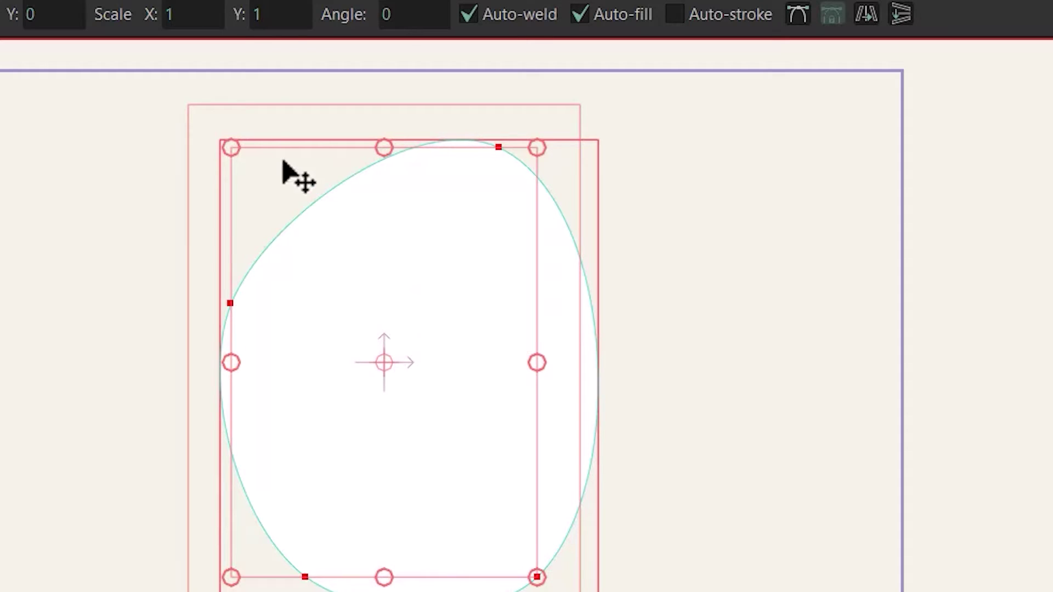
Double the shape's size with Scale X and Y set to 2.
left_click(181, 15)
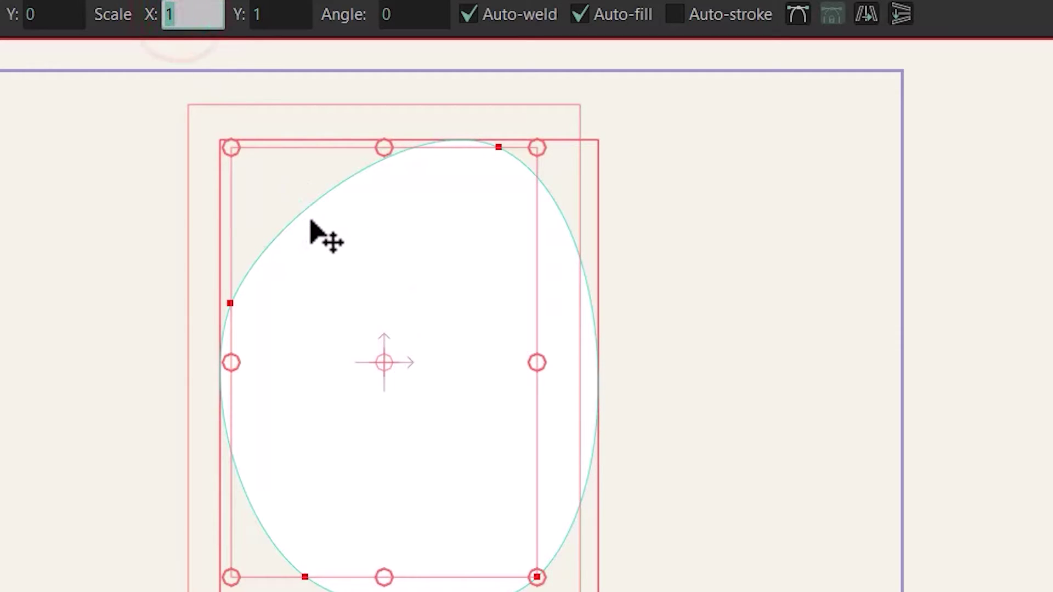
key("Return")
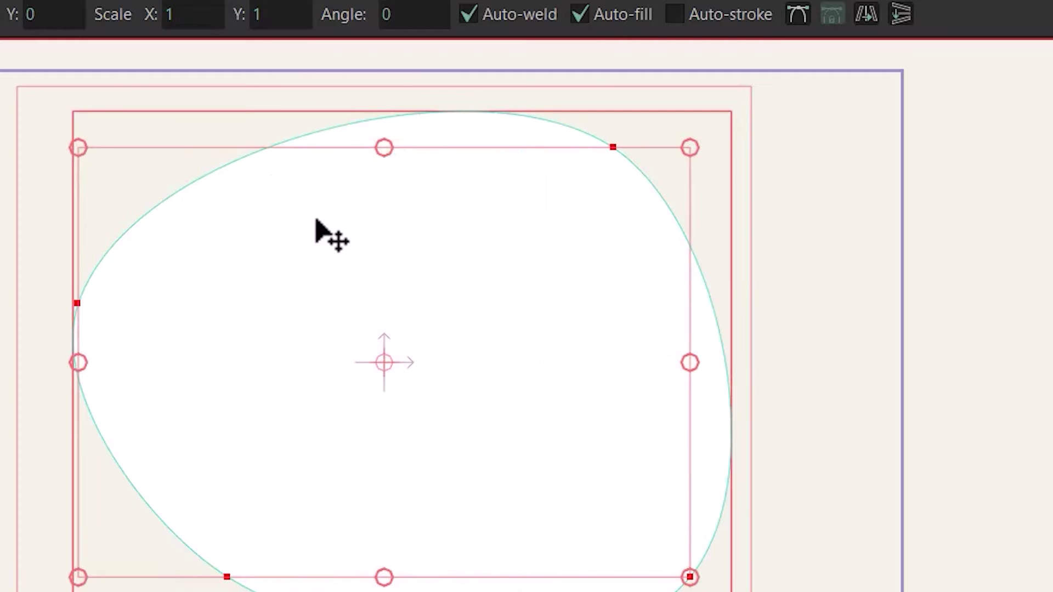
left_click(273, 16)
type("2")
key("Return")
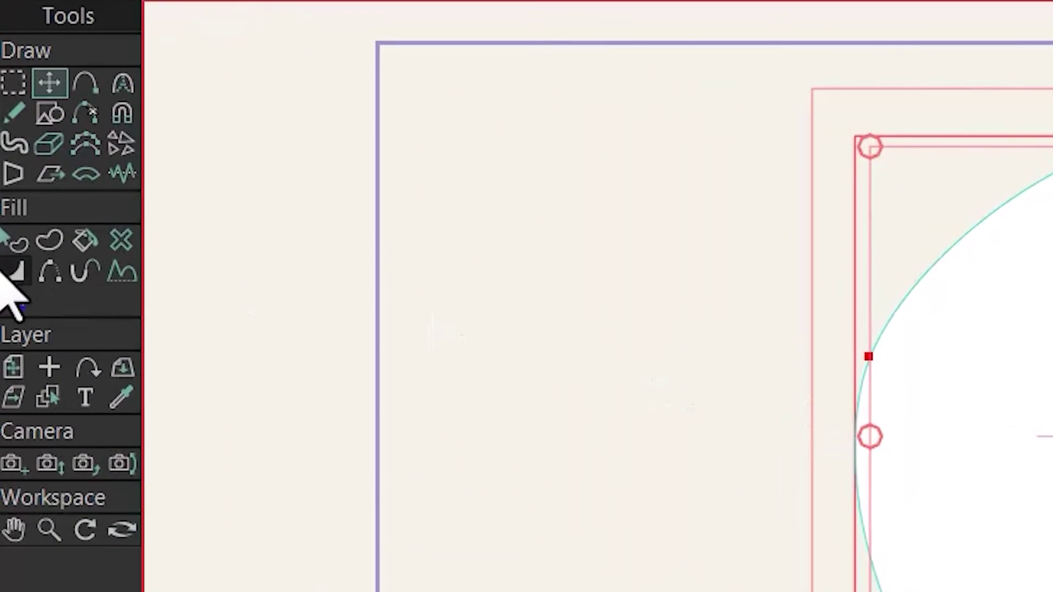
Deselect the egg shape, then select all of its points with Ctrl+A under Transform Points.
left_click(10, 201)
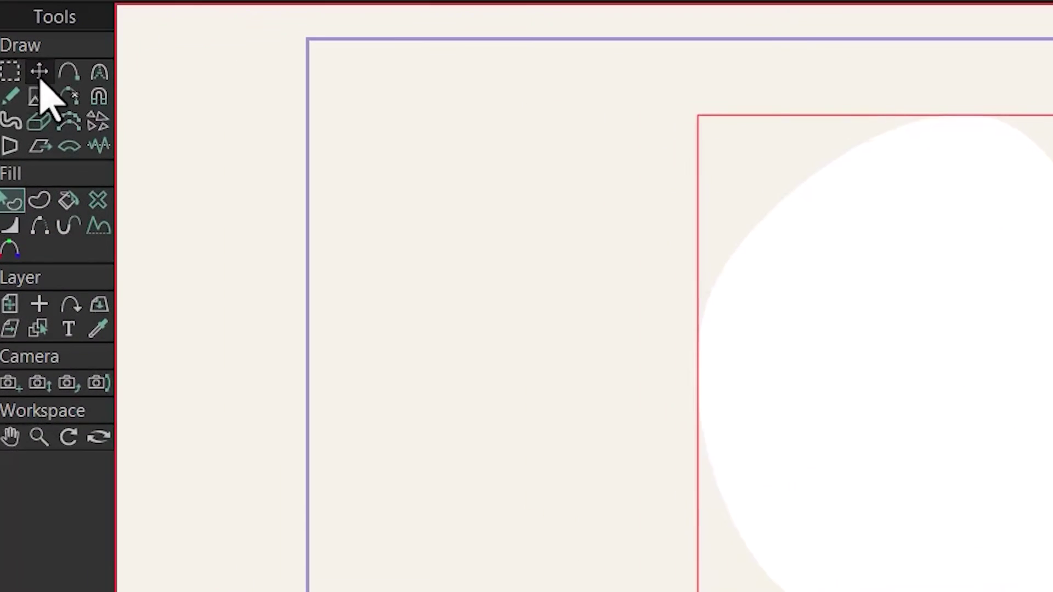
left_click(20, 106)
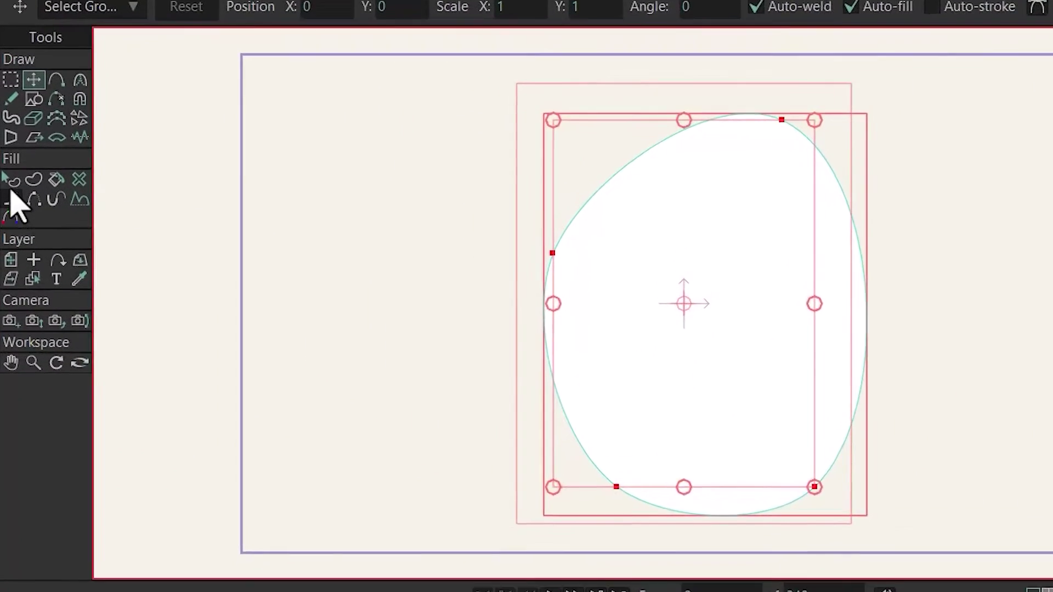
left_click(7, 166)
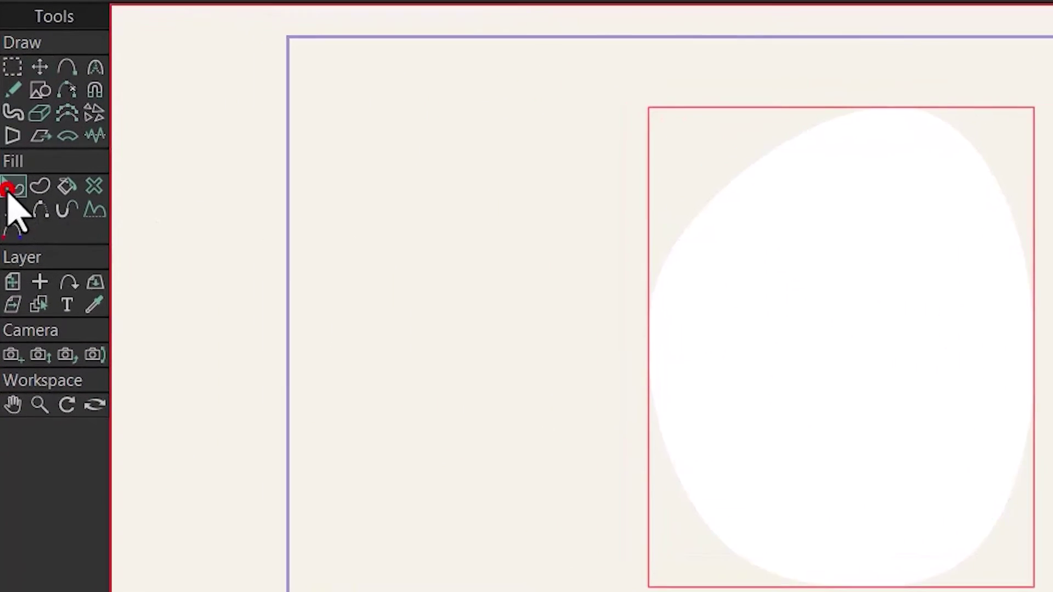
left_click(551, 338)
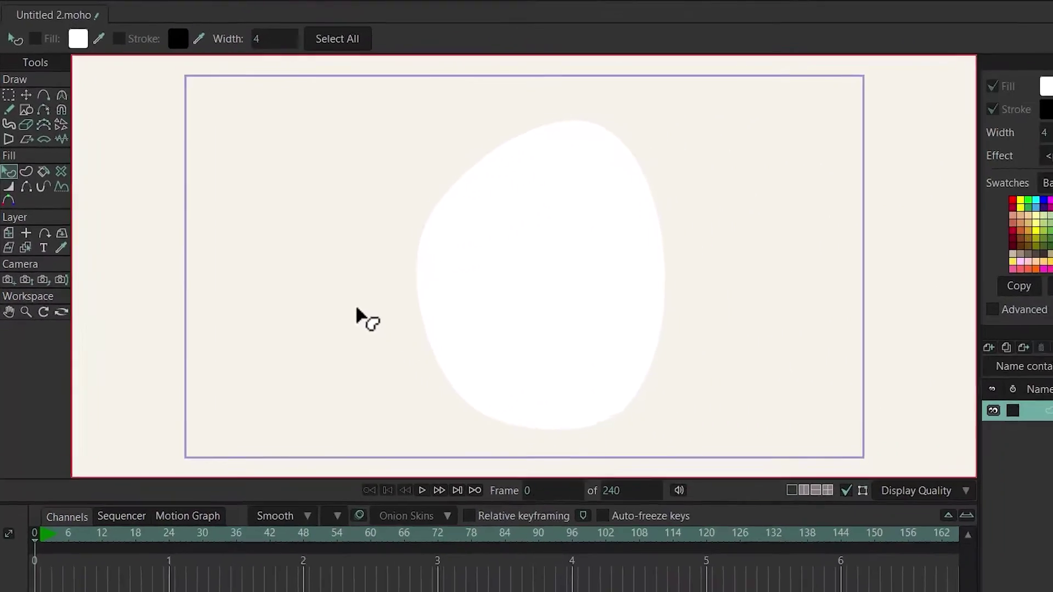
key("t")
key("ctrl+a")
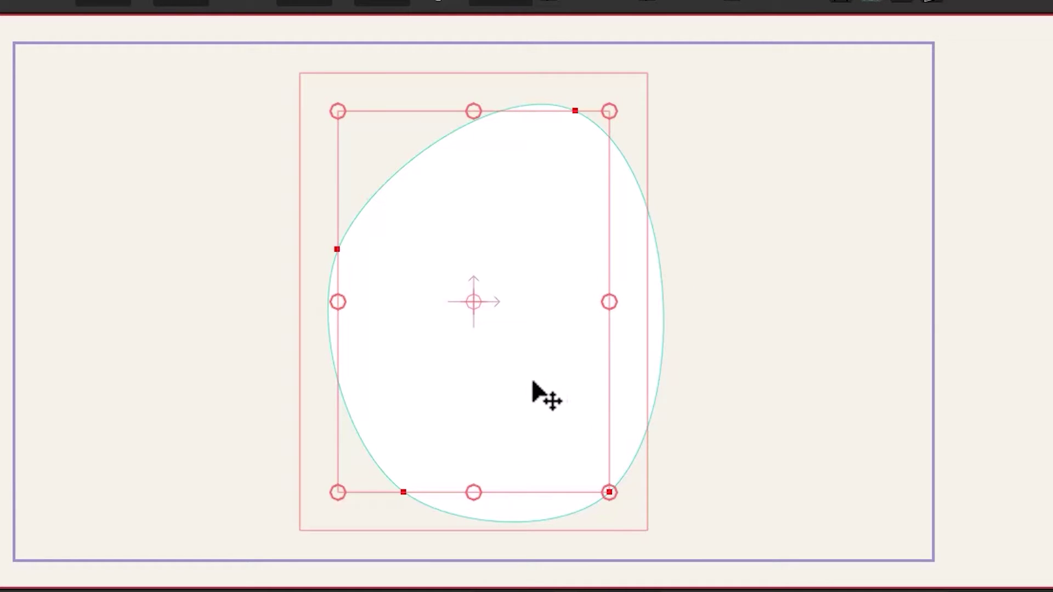
Shift the egg shape slightly, rotate it clockwise and adjust its width.
mouse_move(538, 380)
left_mouse_down()
mouse_move(630, 369)
mouse_move(517, 377)
left_mouse_up()
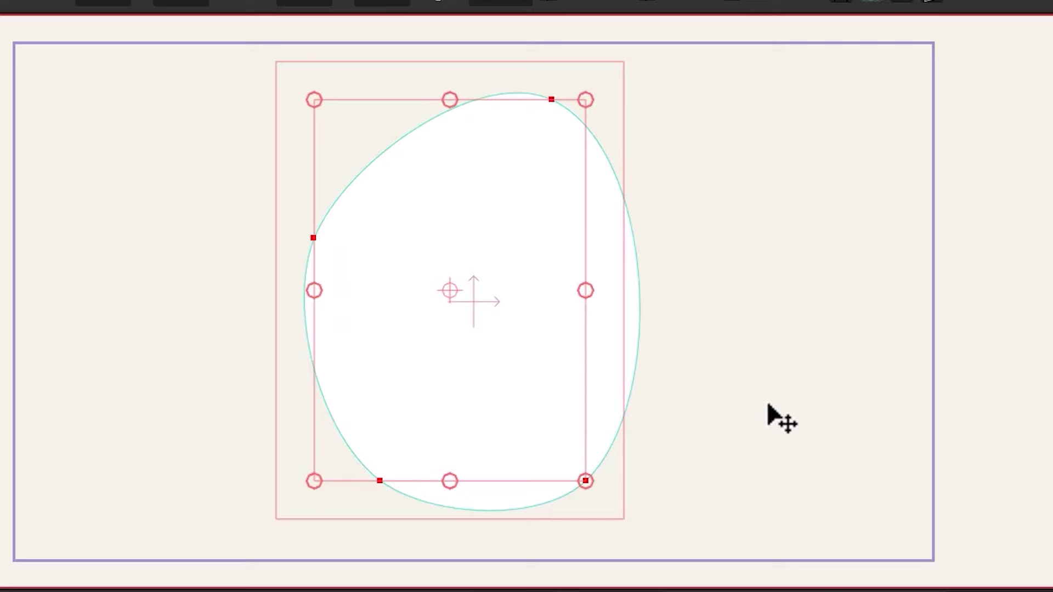
left_click_drag(768, 405, 799, 393)
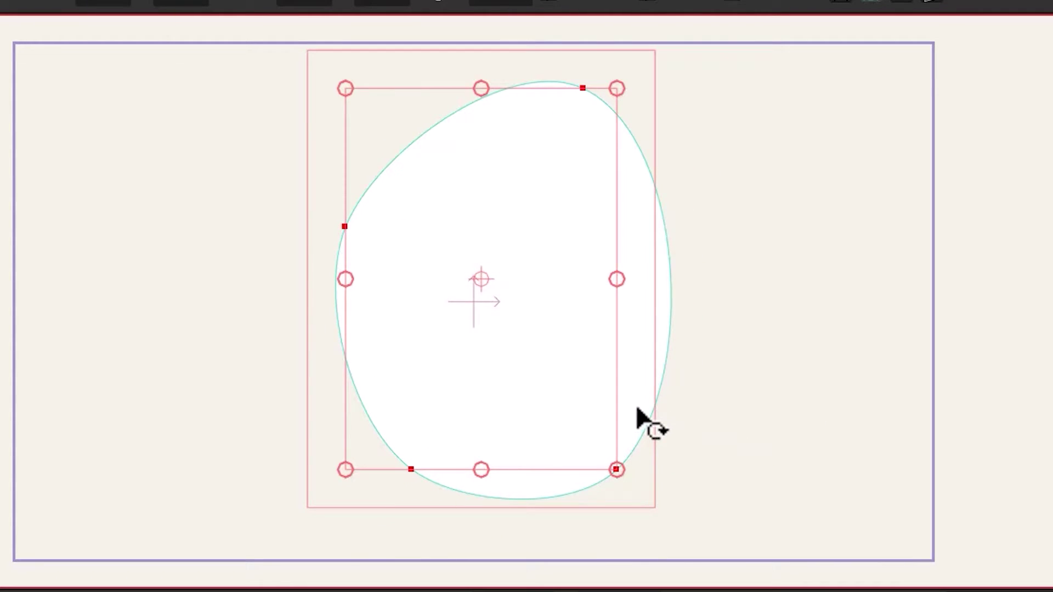
left_click_drag(638, 410, 455, 483)
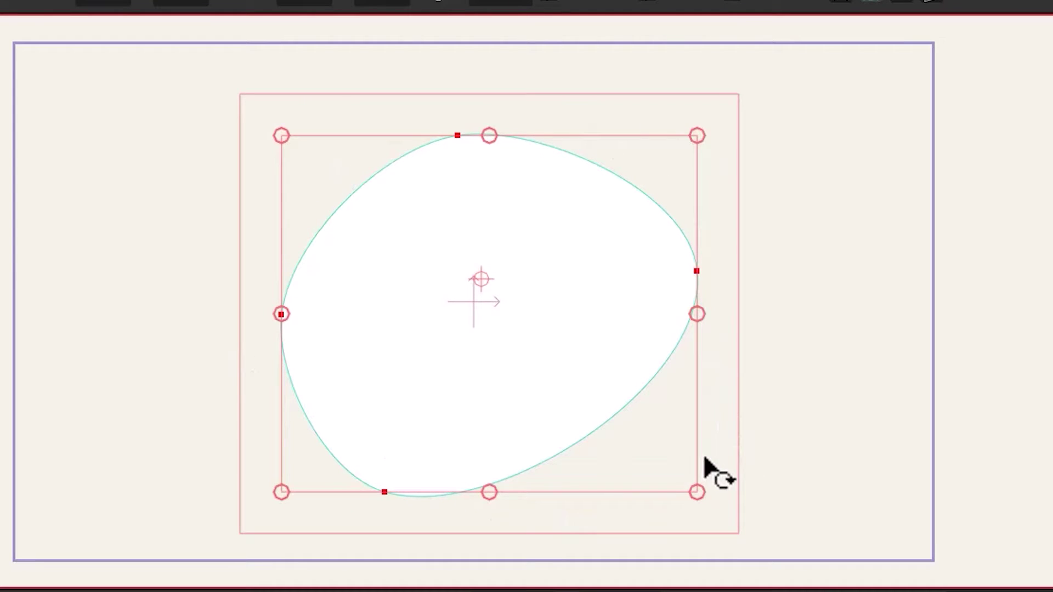
left_click_drag(702, 321, 680, 366)
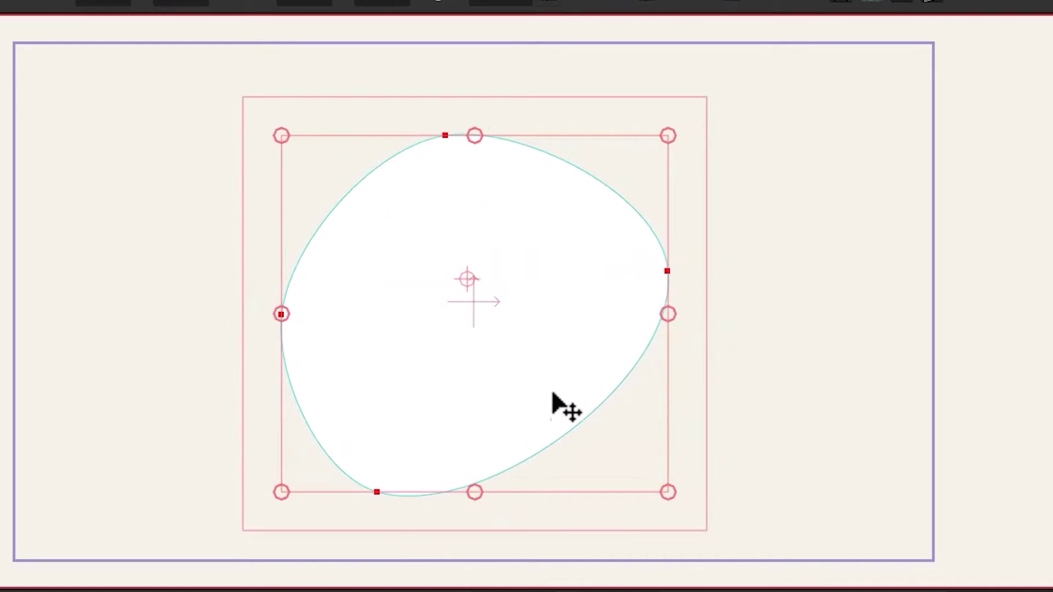
Try widening and flattening the blob, undoing each, then resize it from the top-left corner.
left_click_drag(280, 321, 453, 316)
key("ctrl+z")
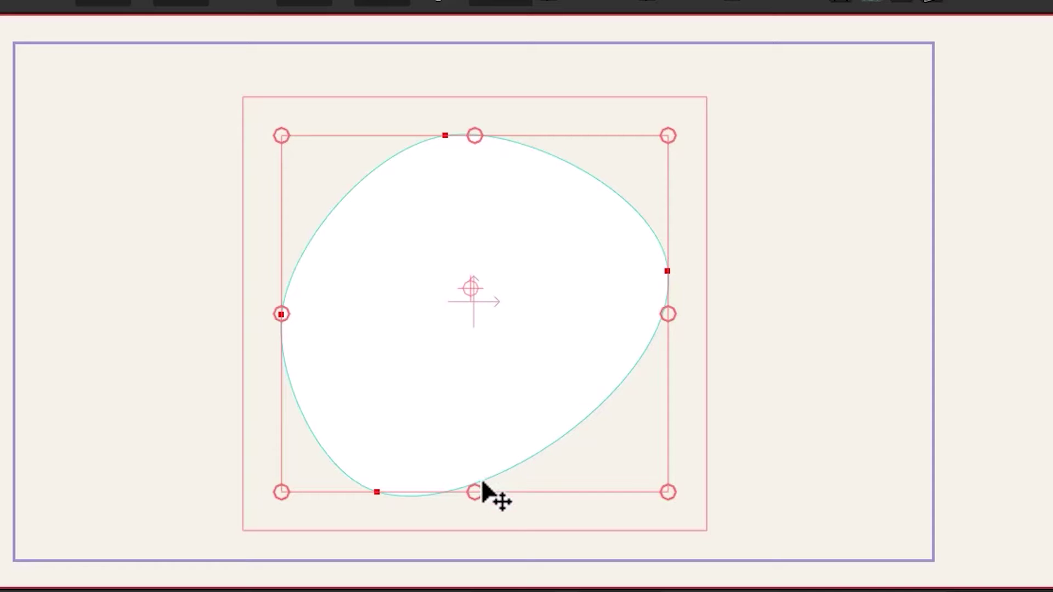
left_click_drag(479, 494, 477, 345)
key("ctrl+z")
left_click_drag(475, 131, 534, 351)
key("ctrl+z")
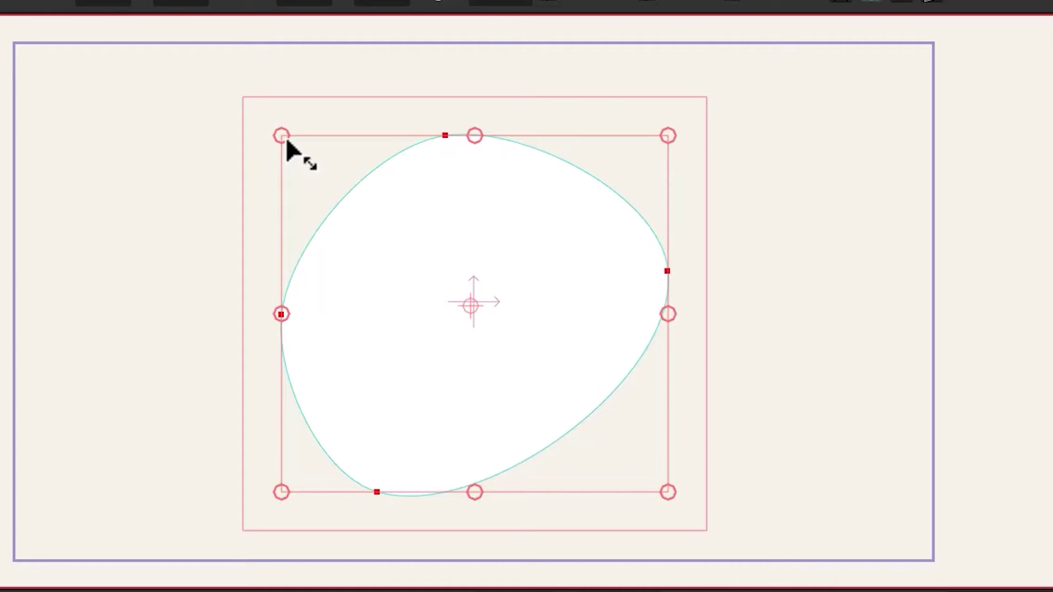
left_click_drag(286, 140, 295, 165)
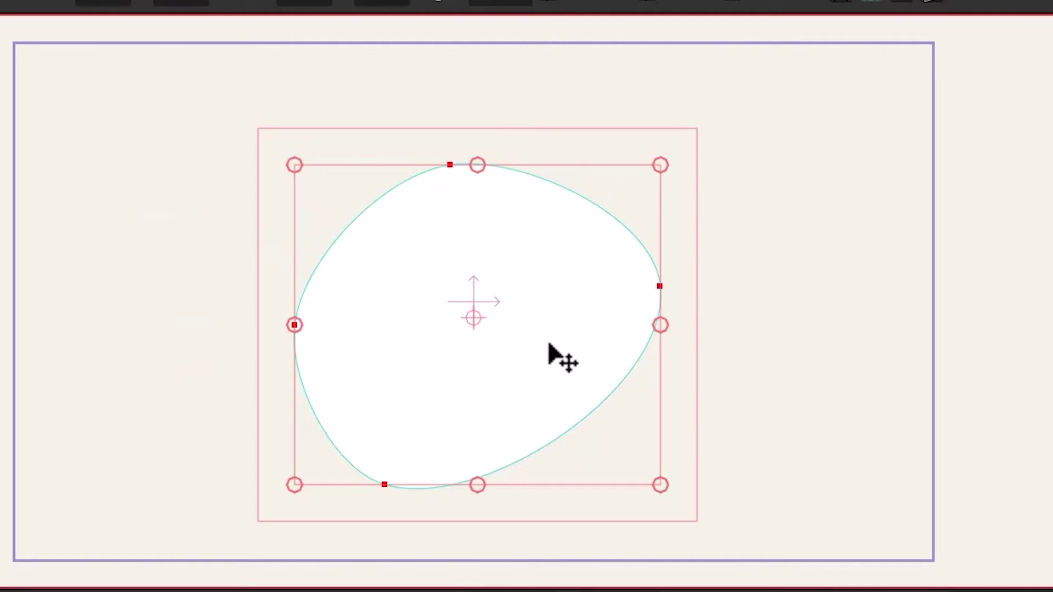
Move the blob, then rotate it around a pivot moved to its bottom-right.
left_click_drag(549, 344, 550, 318)
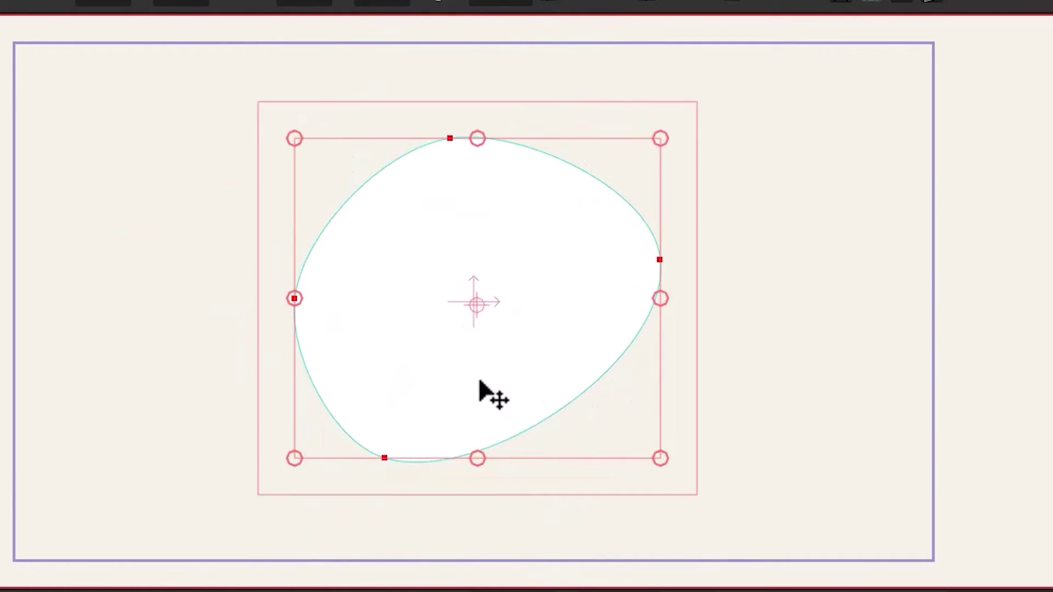
left_click_drag(678, 405, 466, 318)
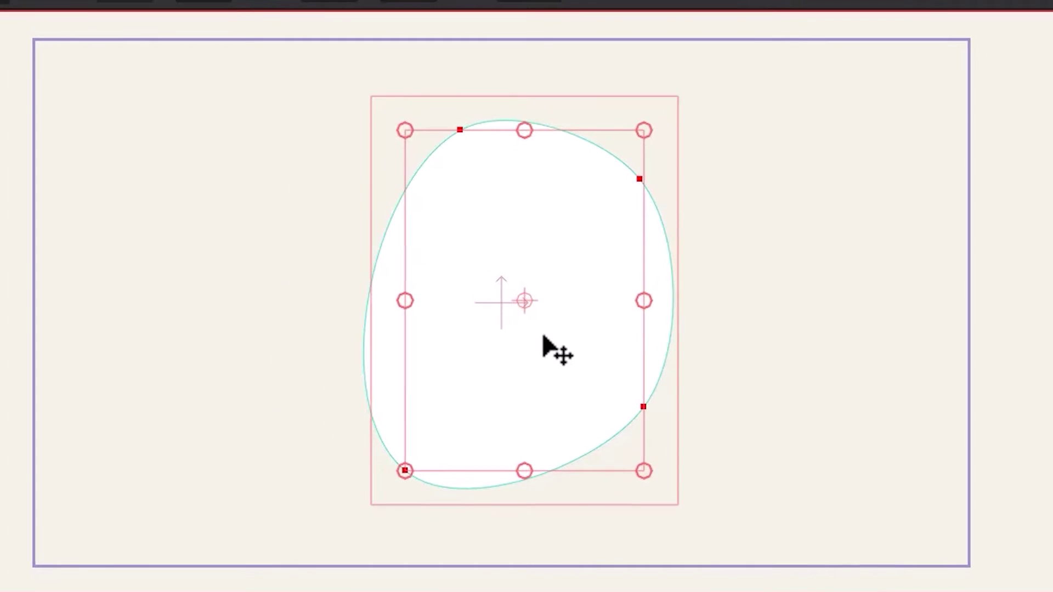
left_click_drag(528, 305, 636, 467)
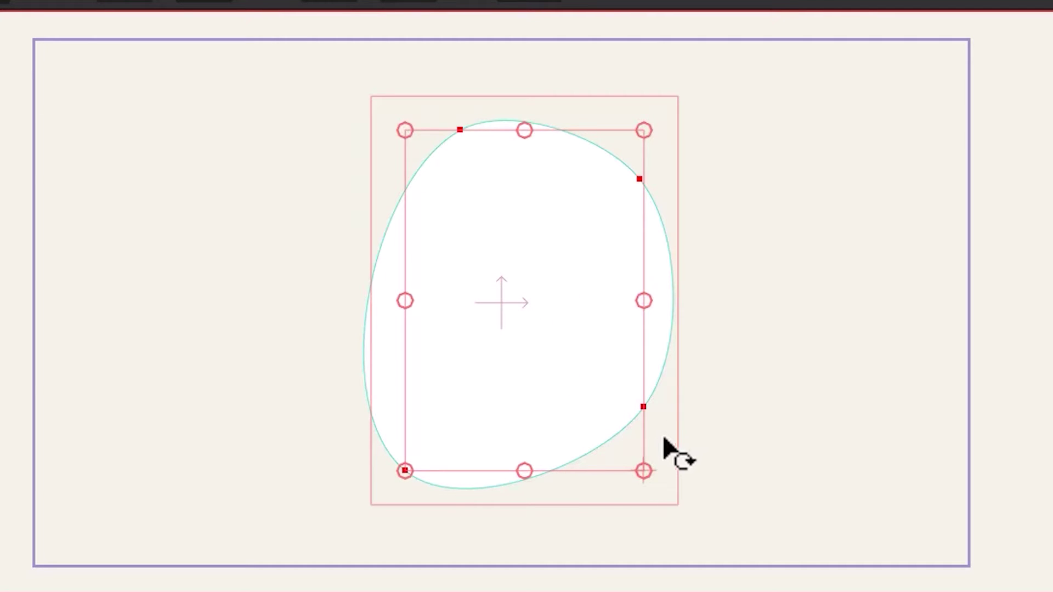
left_click_drag(656, 426, 666, 406)
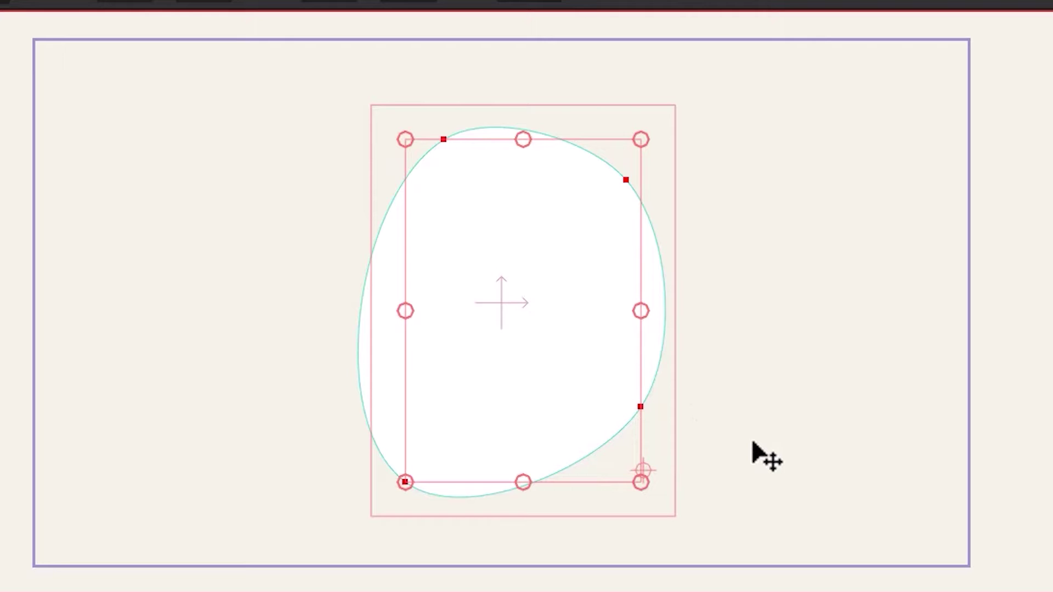
left_click(910, 412)
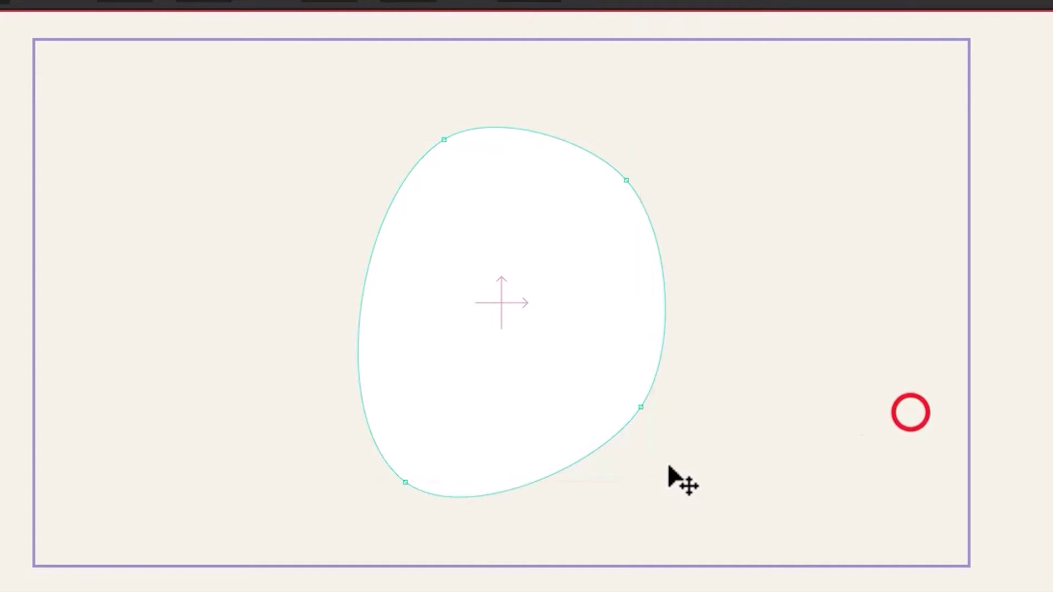
left_click(535, 313)
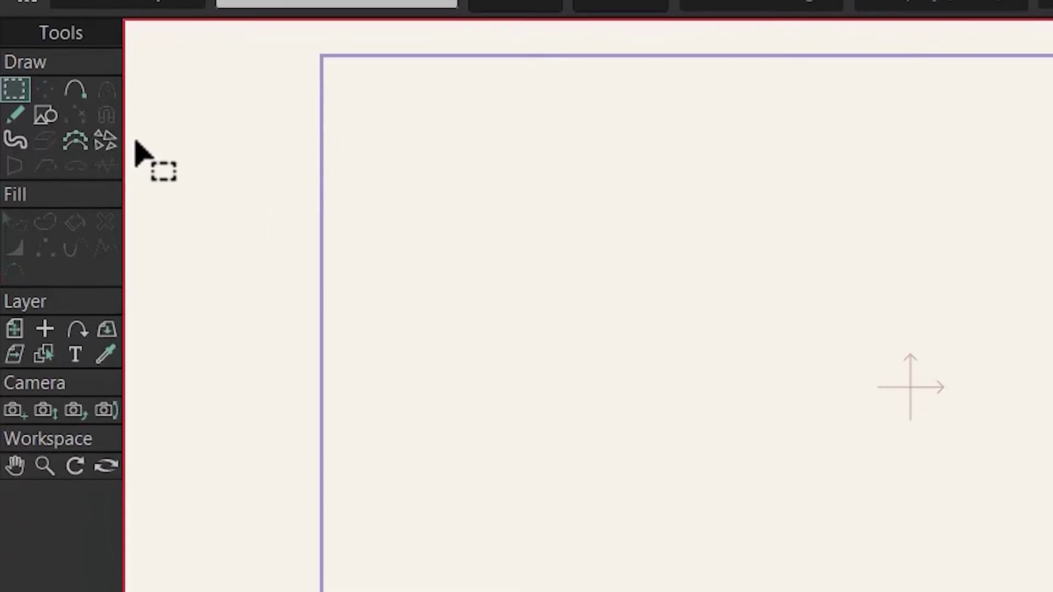
Draw a large white ellipse with a dark outline at the canvas centre.
left_click(57, 114)
left_click(425, 33)
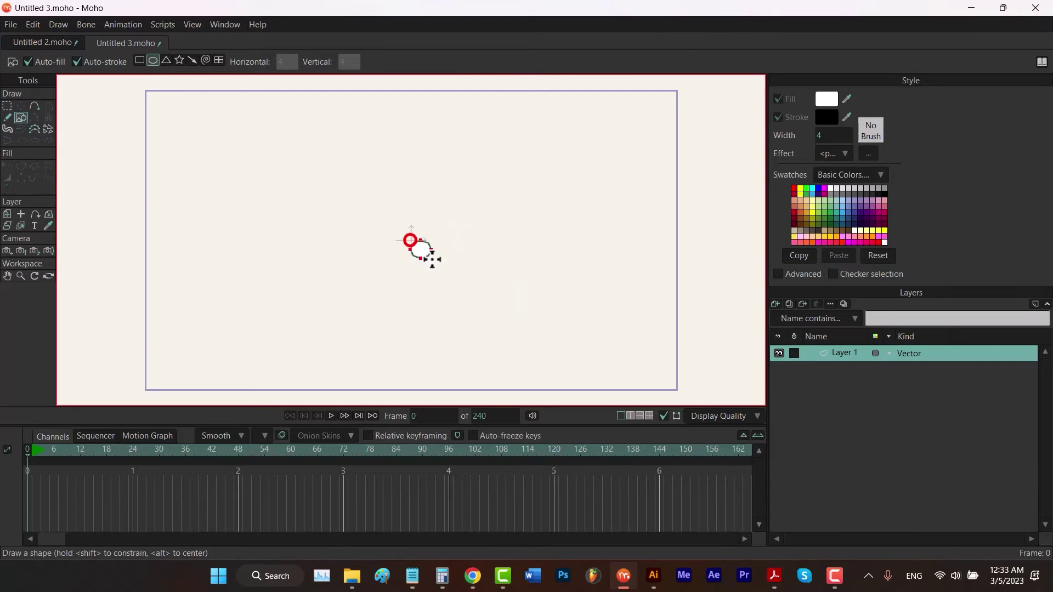
mouse_move(432, 259)
left_mouse_down()
mouse_move(520, 348)
mouse_move(463, 286)
mouse_move(557, 338)
mouse_move(529, 323)
left_mouse_up()
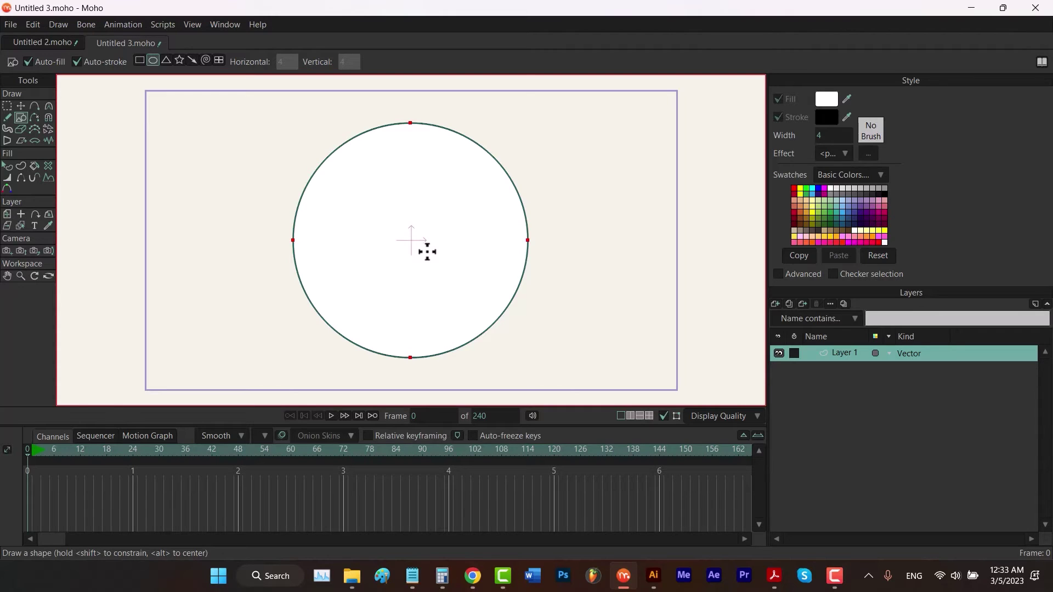
key("t")
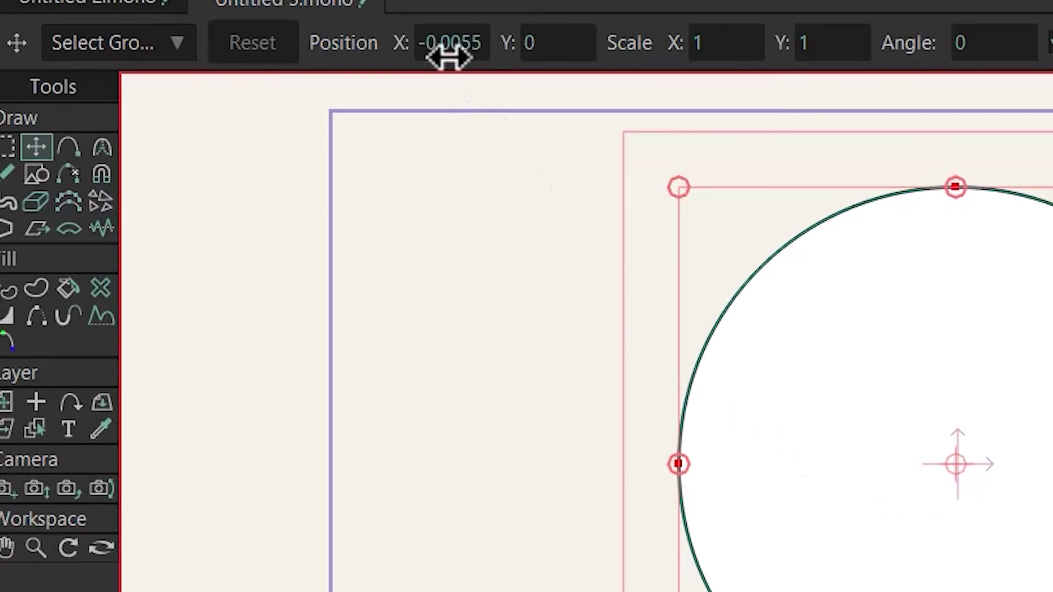
Set the circle's Position X to 0.
left_click(321, 28)
type("0")
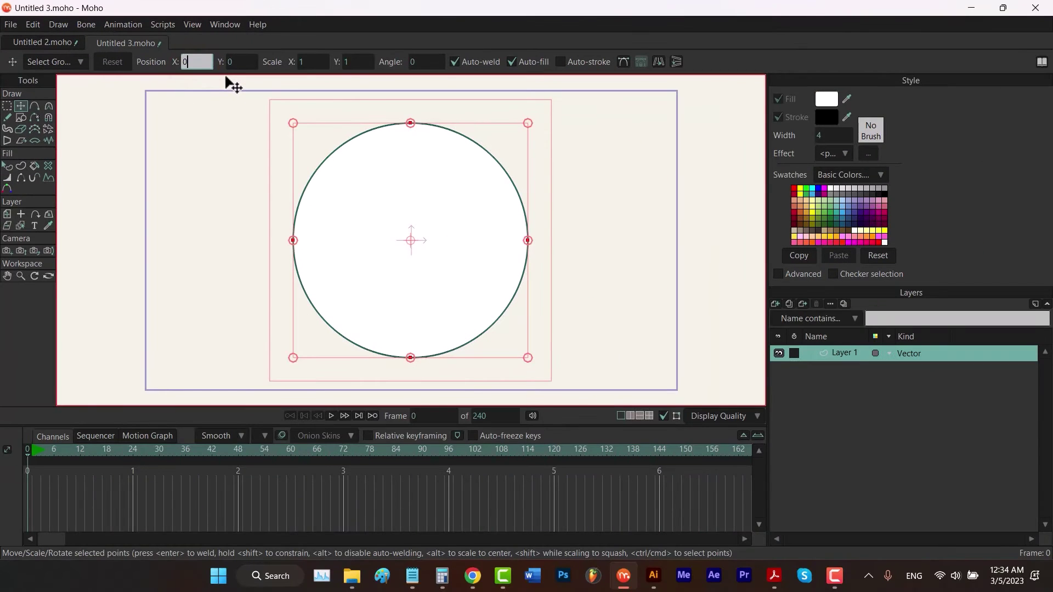
key("Return")
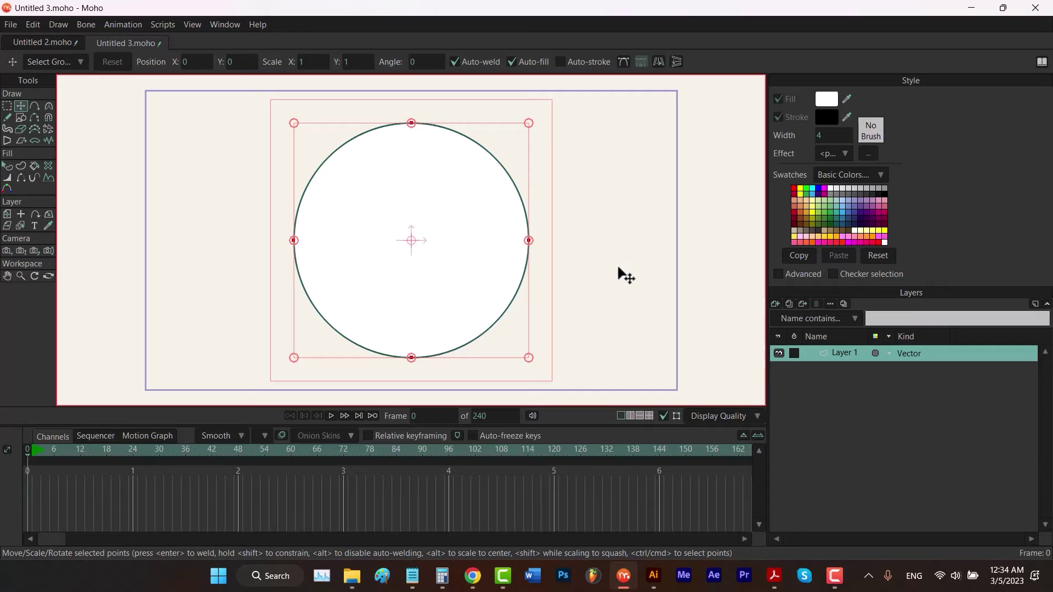
Select the circle's side points, pull them inward and lower them into an egg shape.
left_click_drag(591, 202, 260, 311)
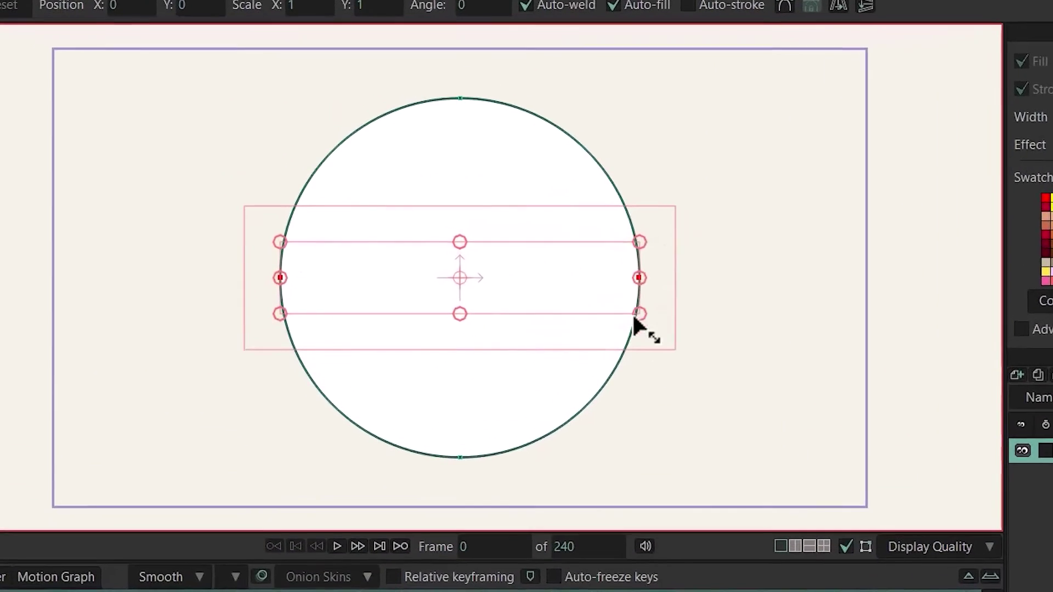
left_click_drag(679, 293, 653, 301)
key("ctrl+t")
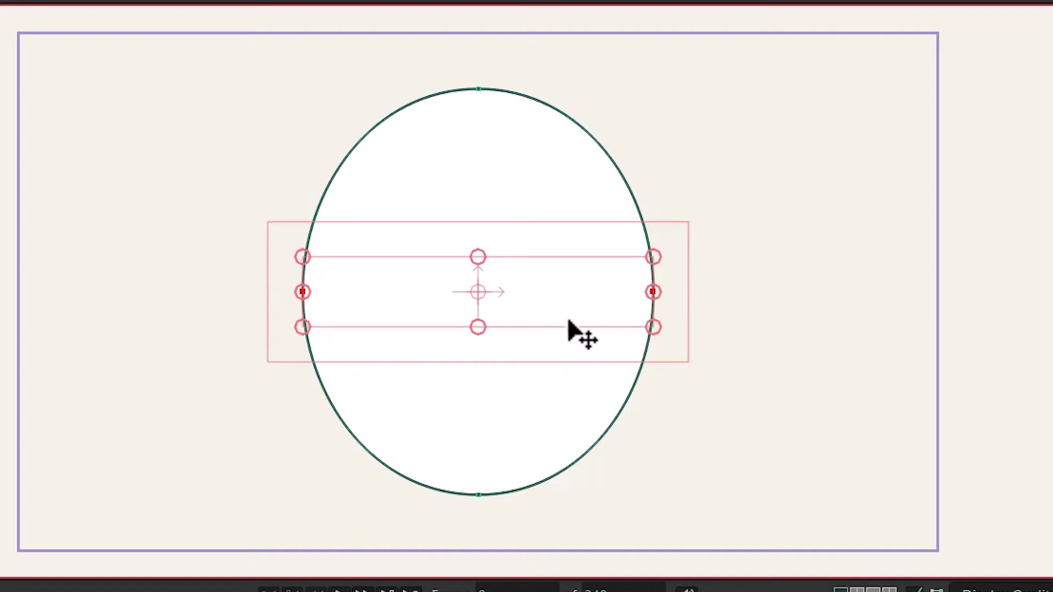
left_click_drag(572, 300, 579, 368)
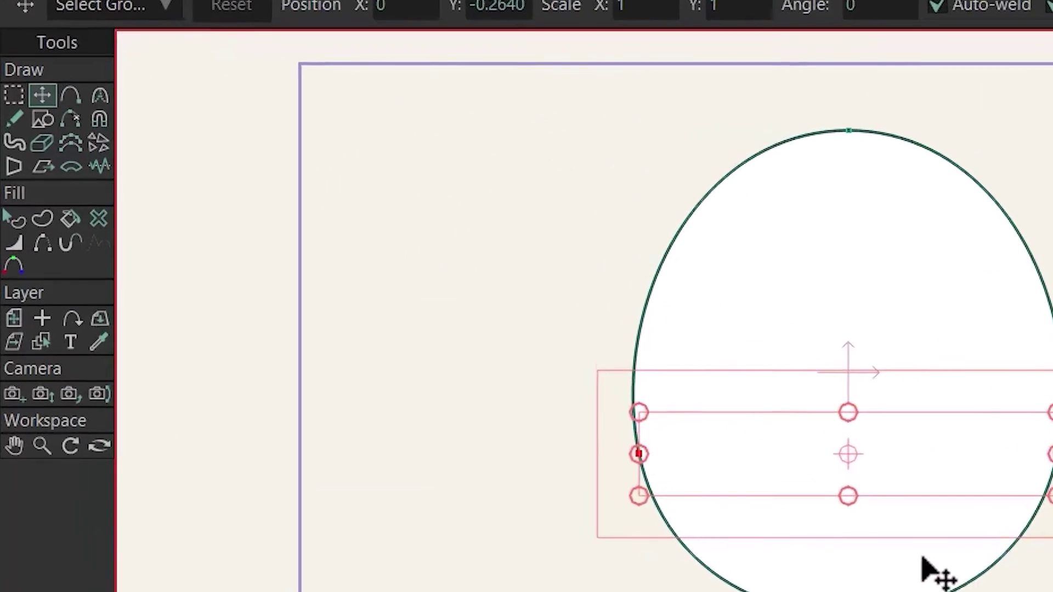
key("c")
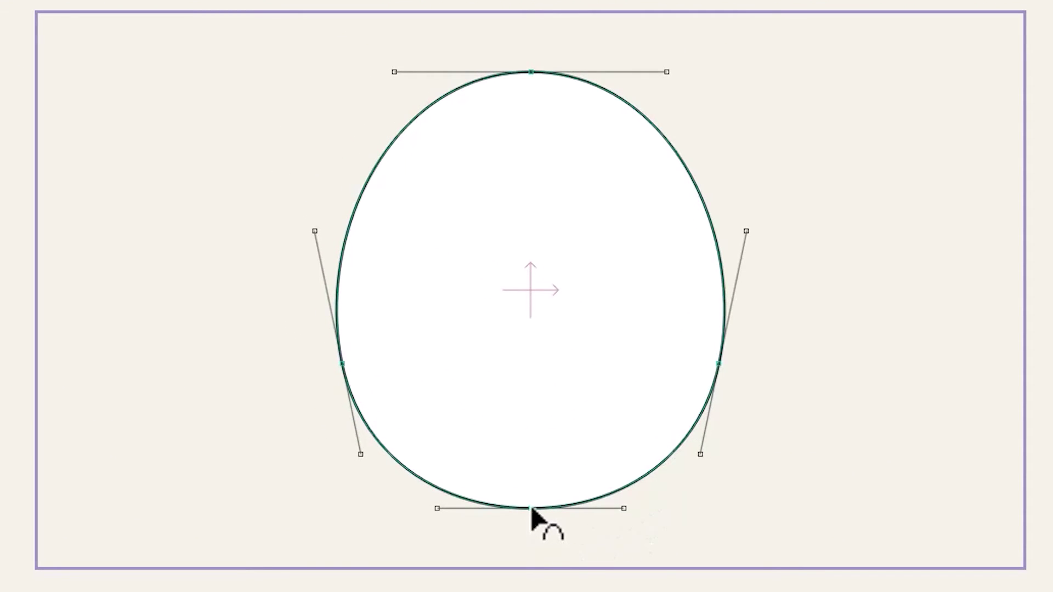
Sharpen the egg's bottom point into a slight tip and fill the egg green.
left_click_drag(530, 509, 351, 541)
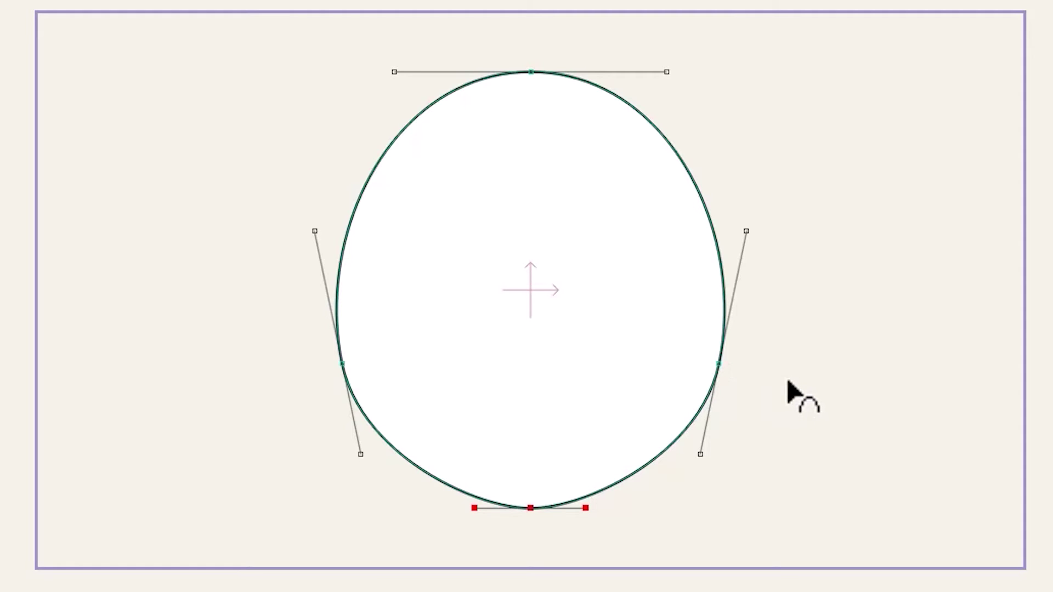
key("Escape")
left_click(683, 354)
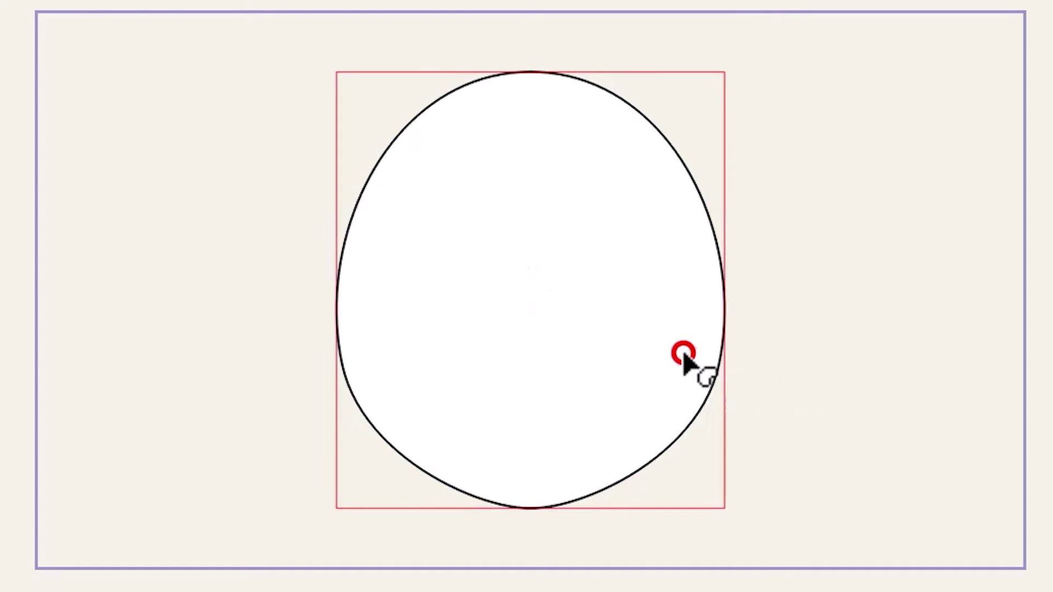
left_click(964, 239)
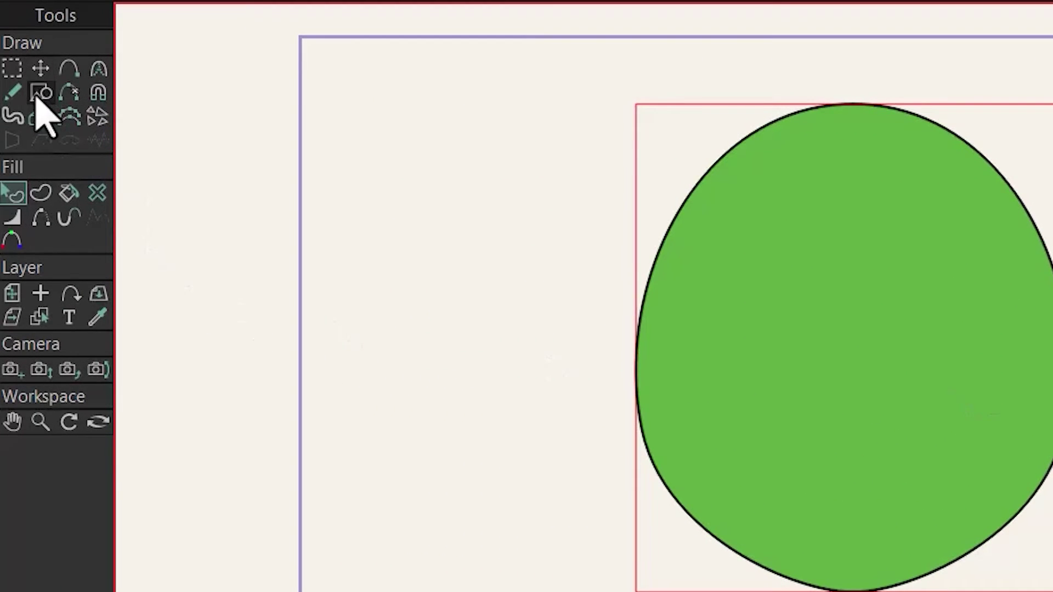
left_click(40, 68)
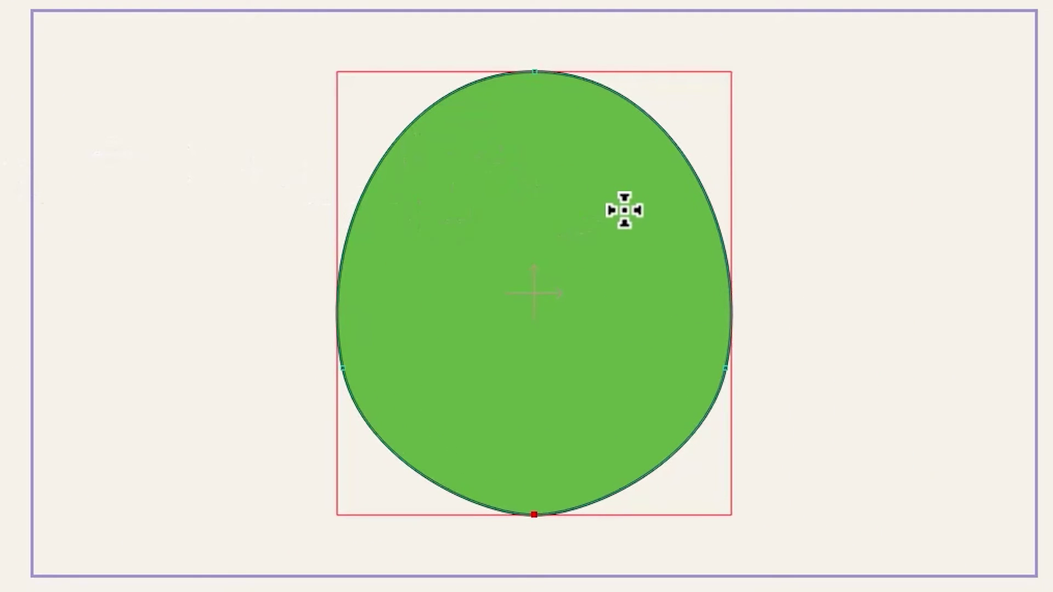
Draw a small circle in the egg's upper right and shift it slightly left.
left_click_drag(625, 223, 678, 269)
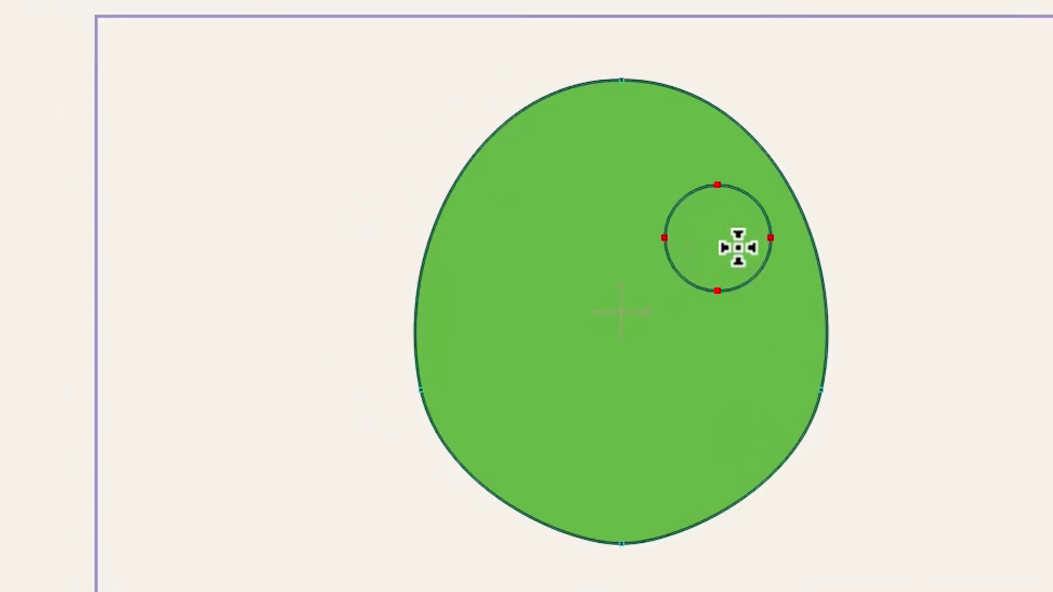
left_click(42, 71)
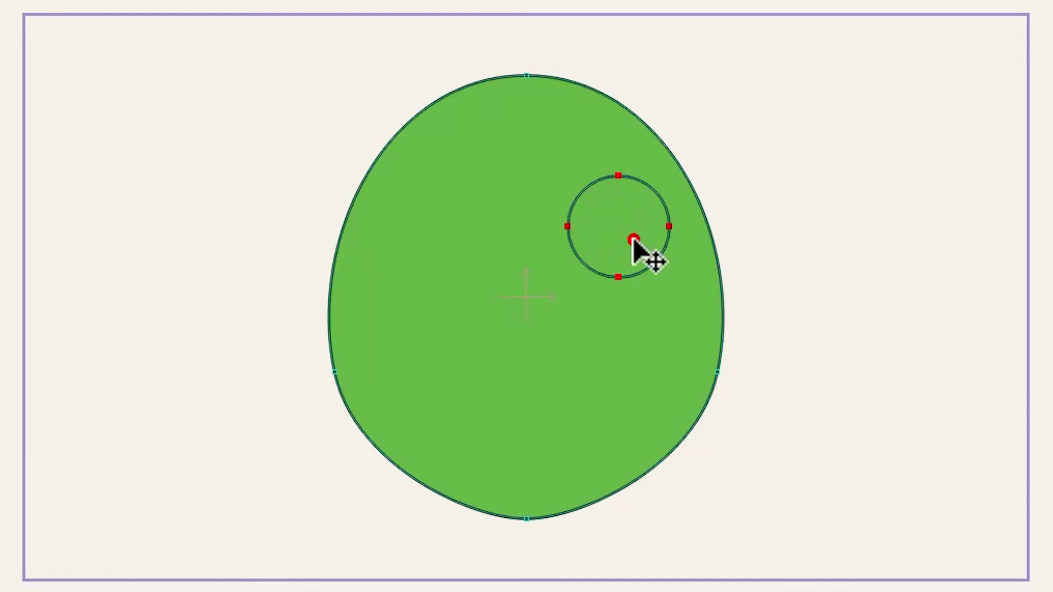
left_click_drag(633, 240, 617, 241)
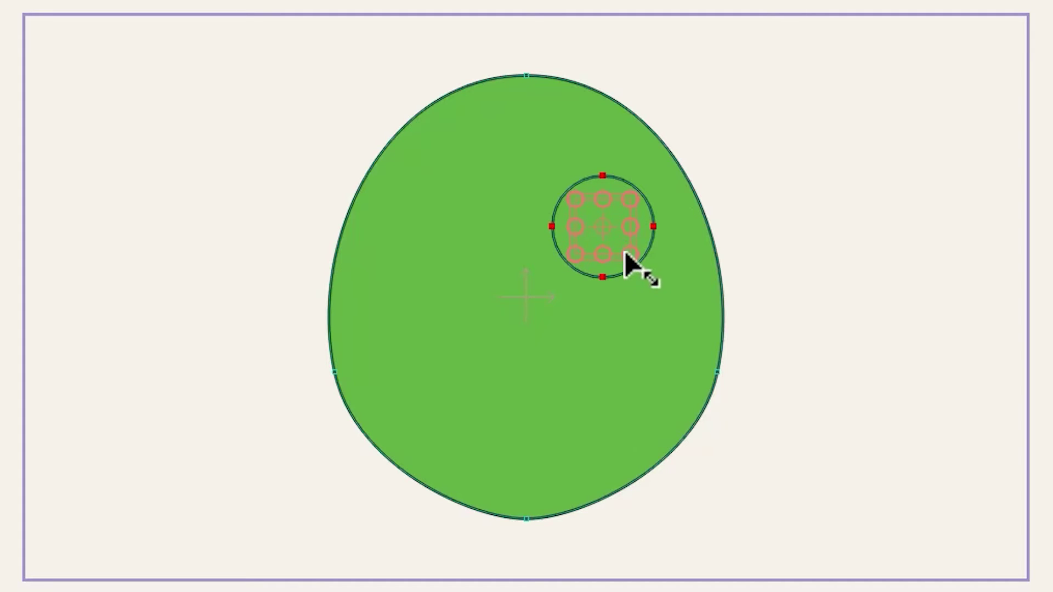
Fill the small circle with white from the Basic Colors palette.
key("Escape")
left_click(614, 242)
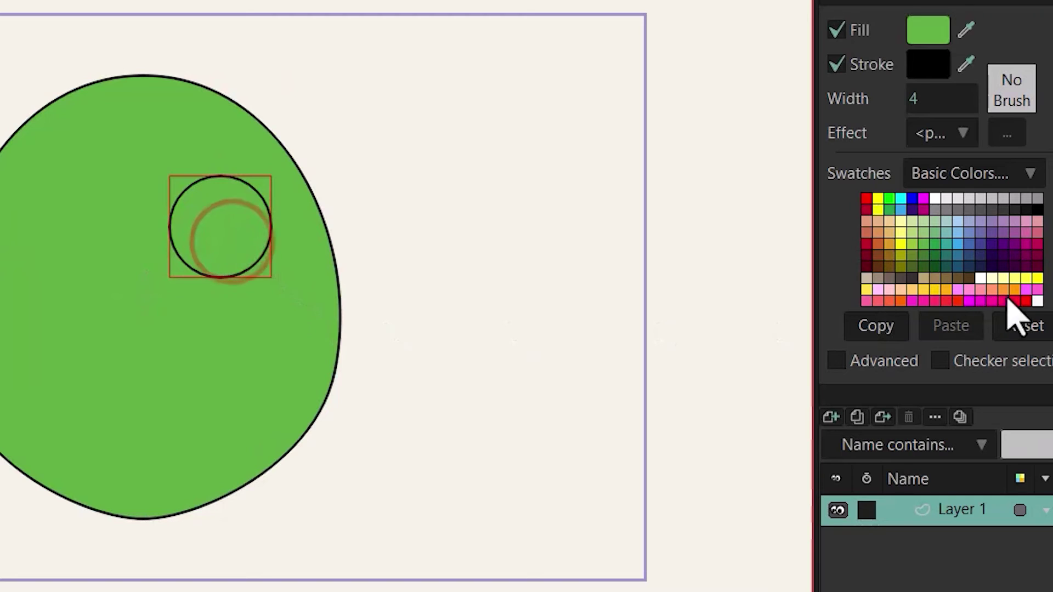
left_click(1034, 296)
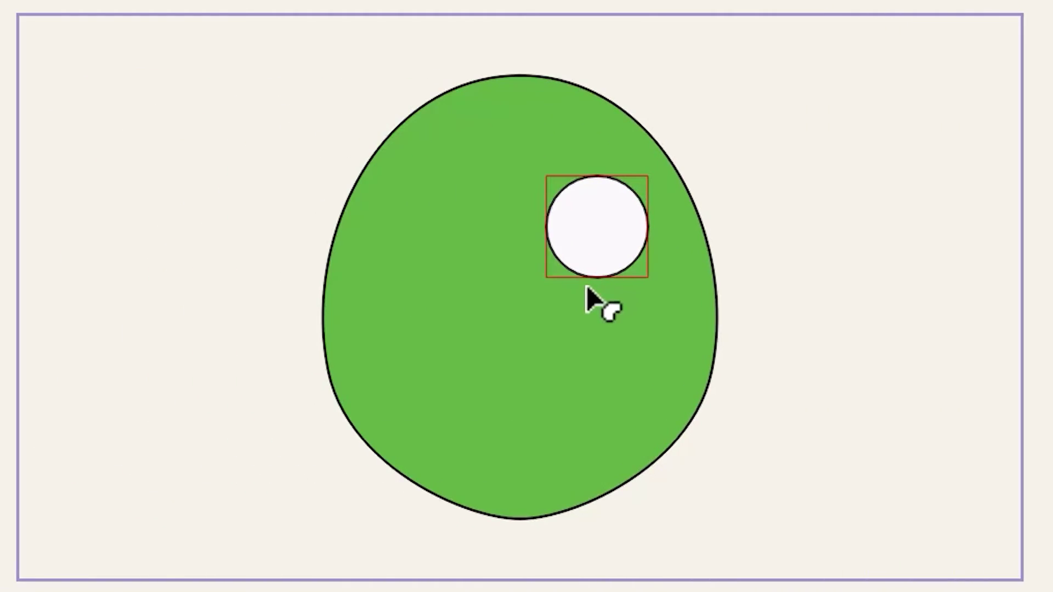
left_click(636, 245)
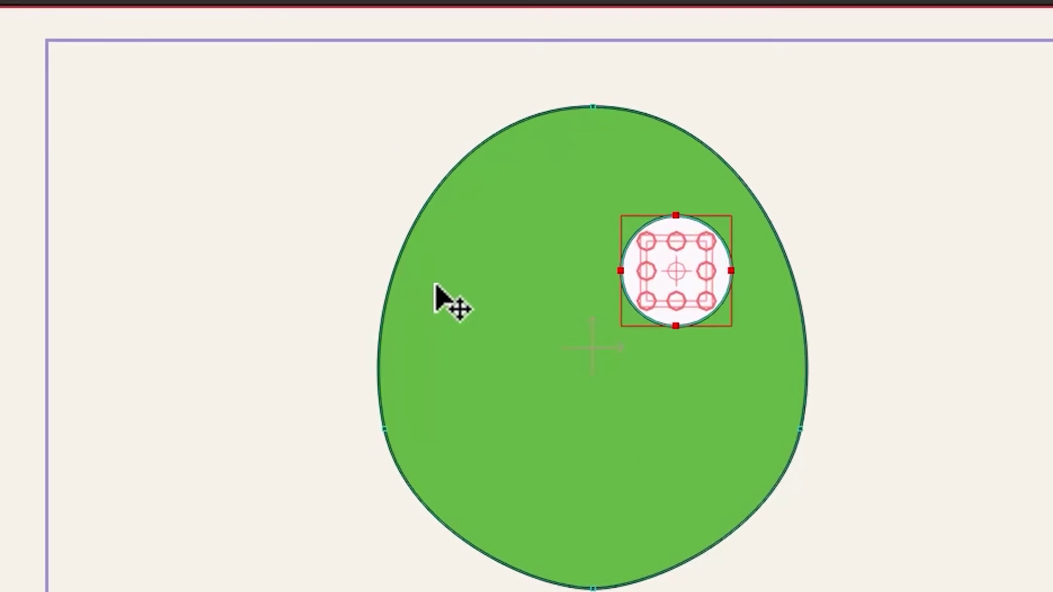
Mirror the eye copy to the left by negating Position X, then size a pupil circle inside it.
left_click(186, 25)
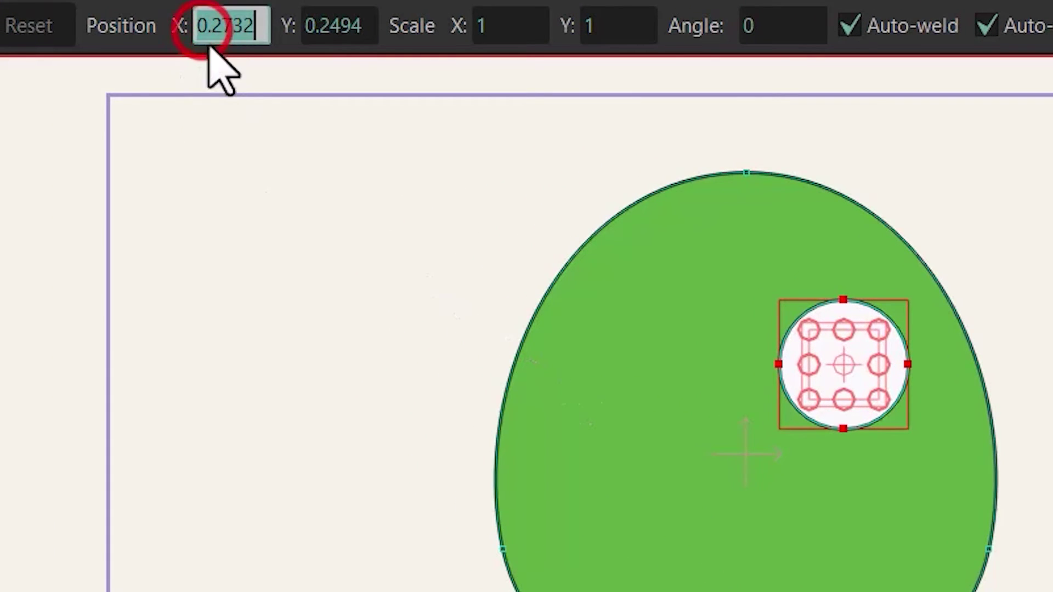
type("-")
key("Return")
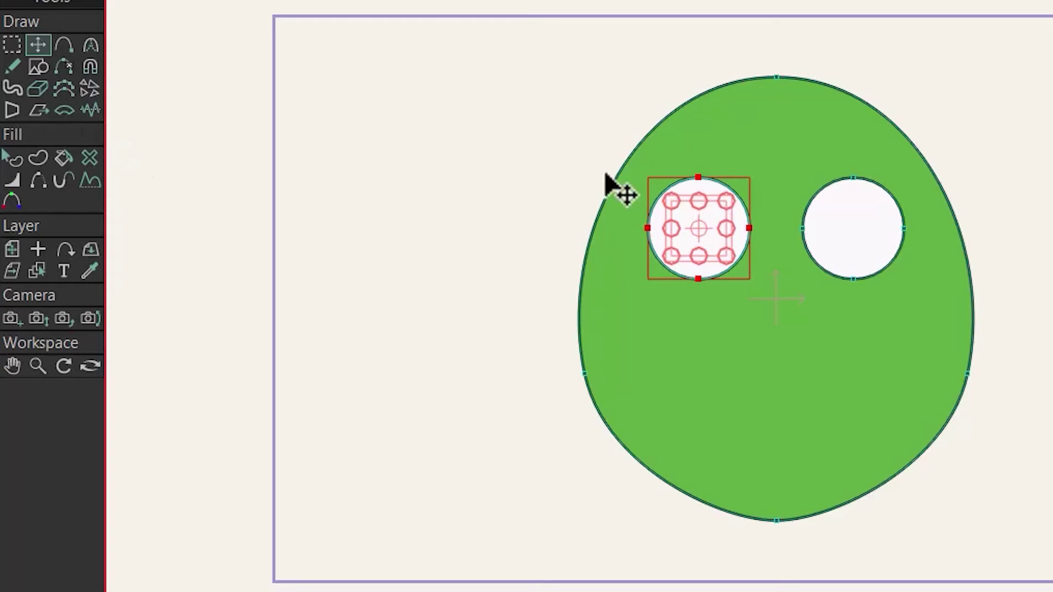
left_click_drag(727, 207, 712, 230)
left_click_drag(460, 221, 473, 216)
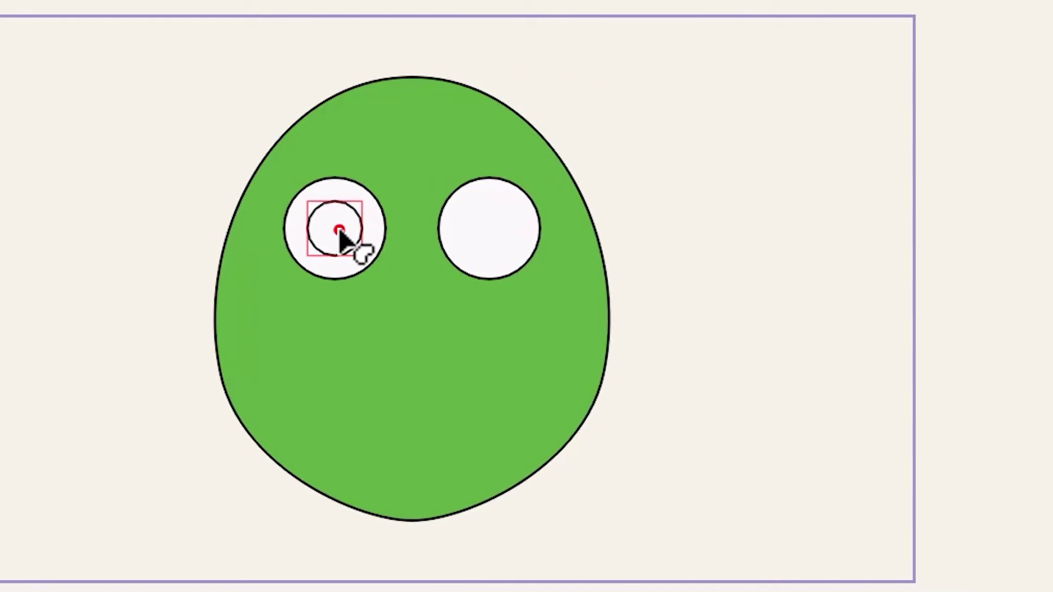
Fill the left pupil black and mirror a copy into the right eye by negating Position X.
left_click(1038, 211)
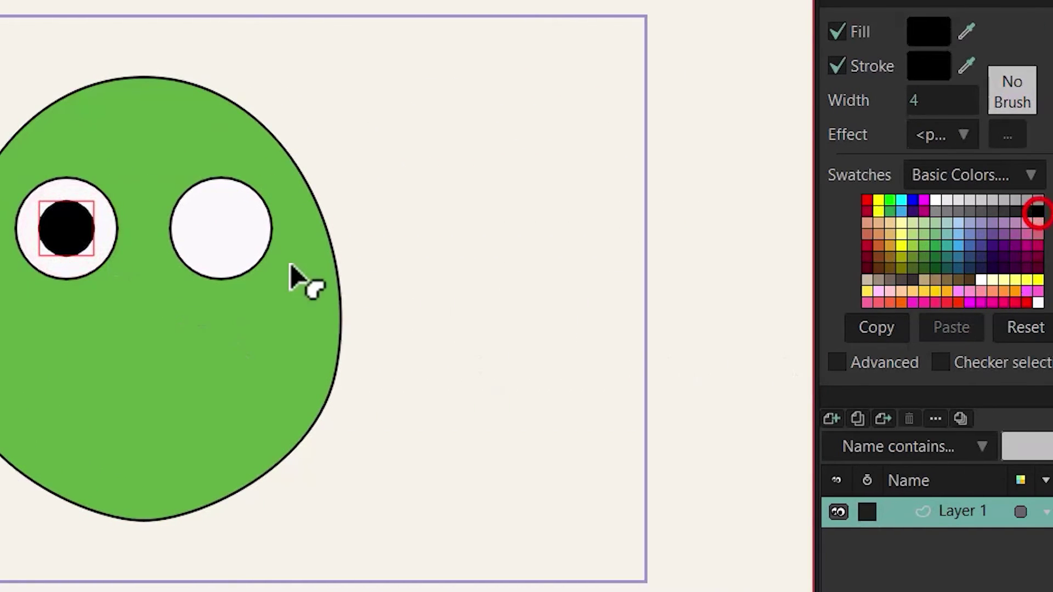
key("v")
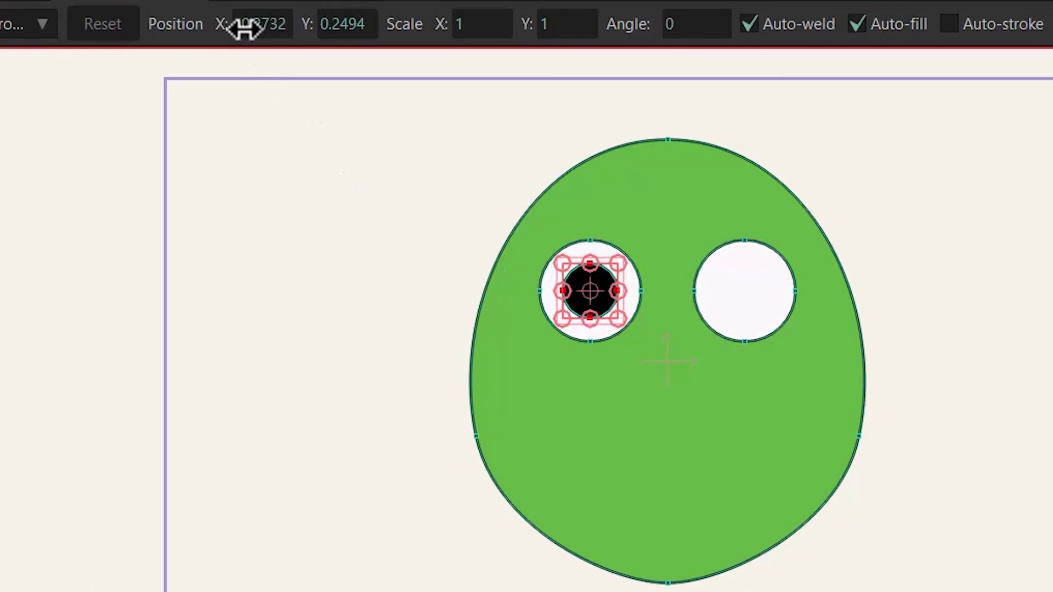
left_click(244, 26)
left_click(240, 26)
type("-")
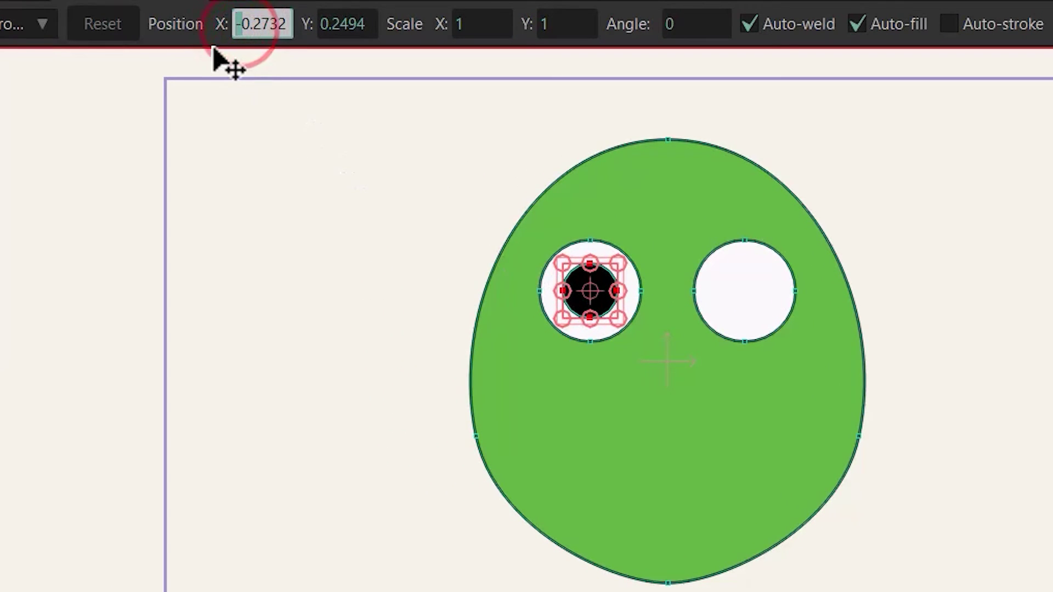
key("Return")
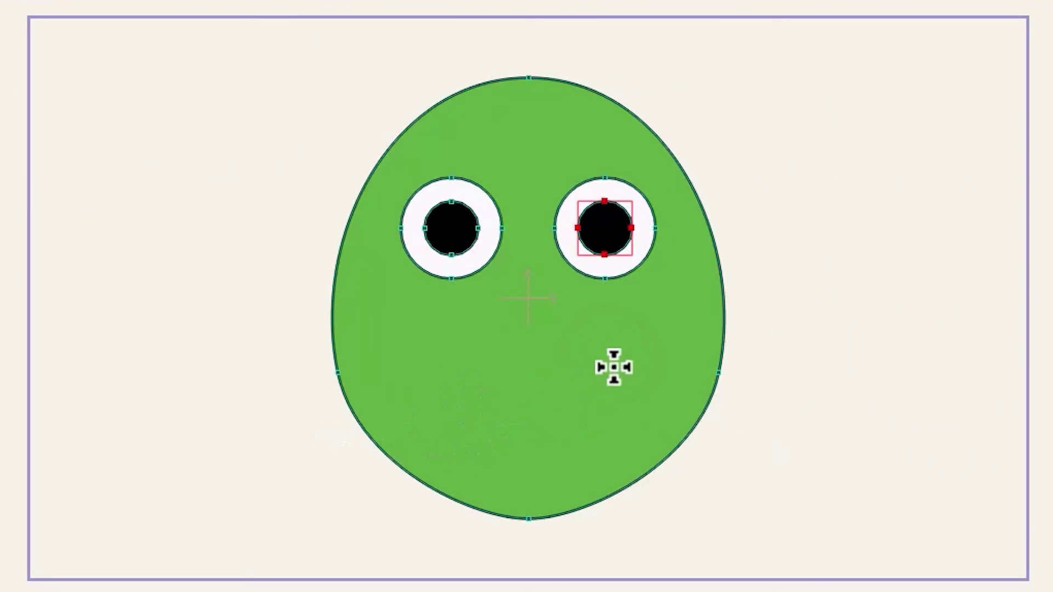
Draw a black oval mouth below the eyes and set its Position X to 0.
left_click_drag(599, 357, 426, 437)
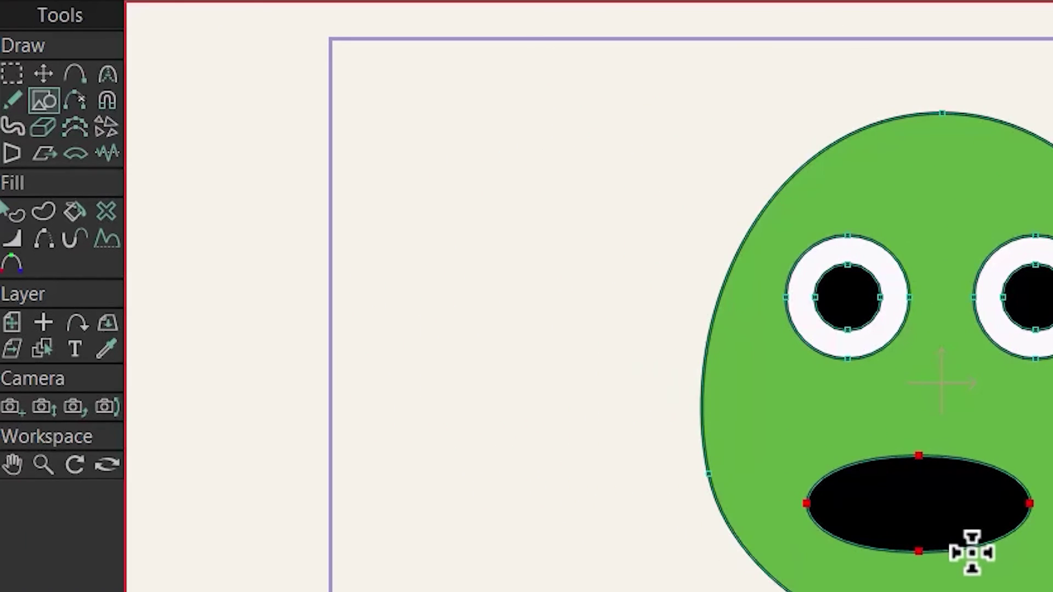
key("t")
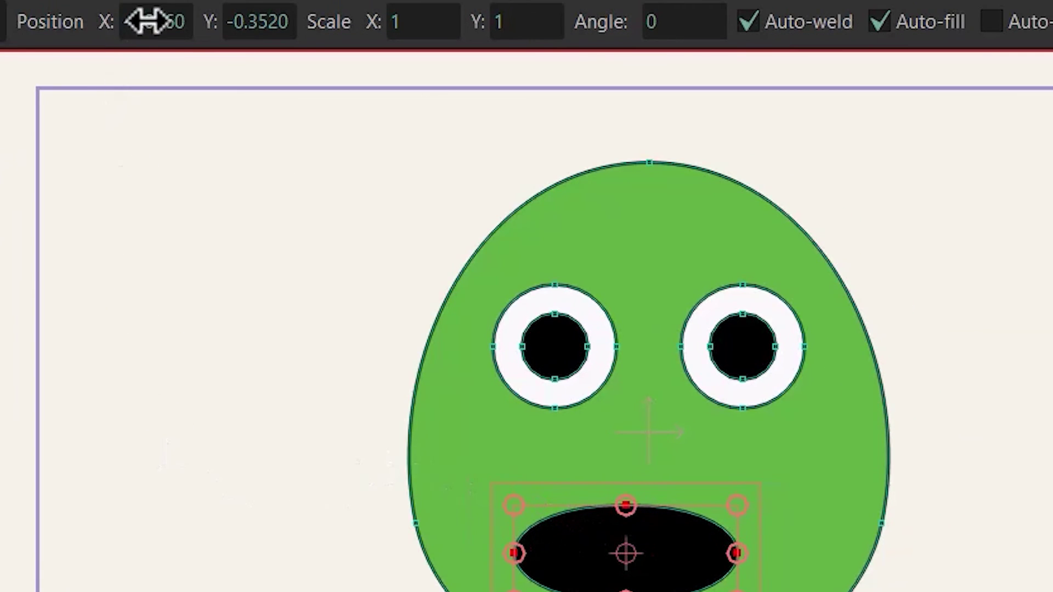
left_click(144, 21)
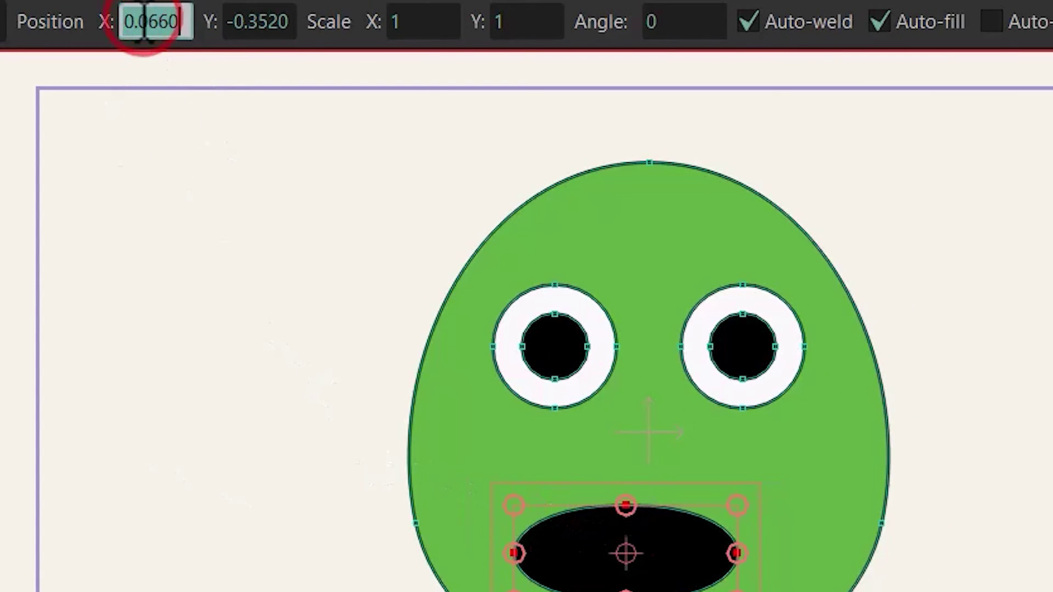
type("0")
key("Return")
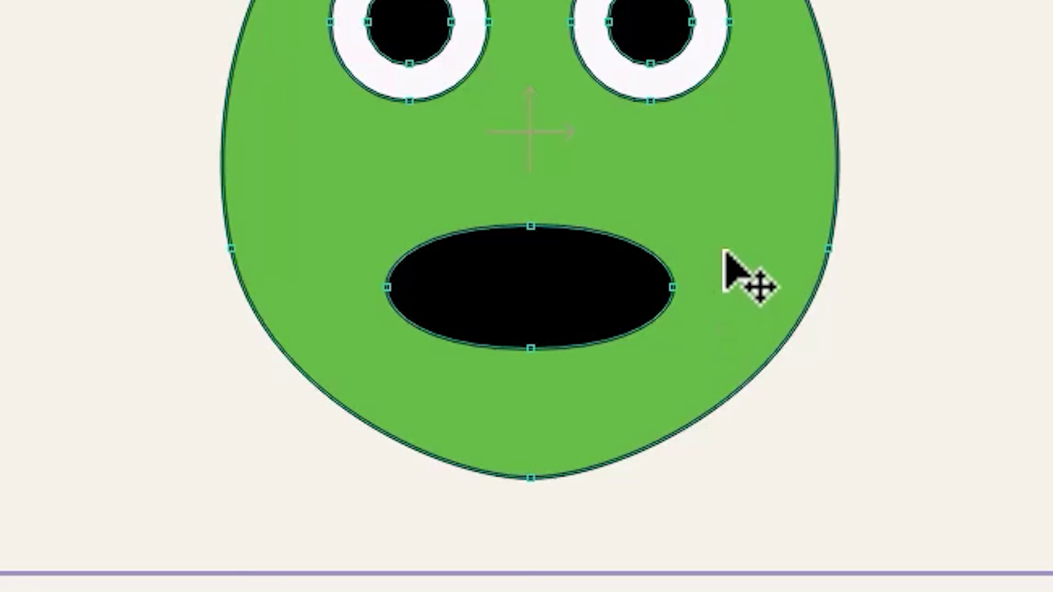
Select the mouth's two side points and make them sharp Peak corners.
left_click_drag(724, 252, 639, 359)
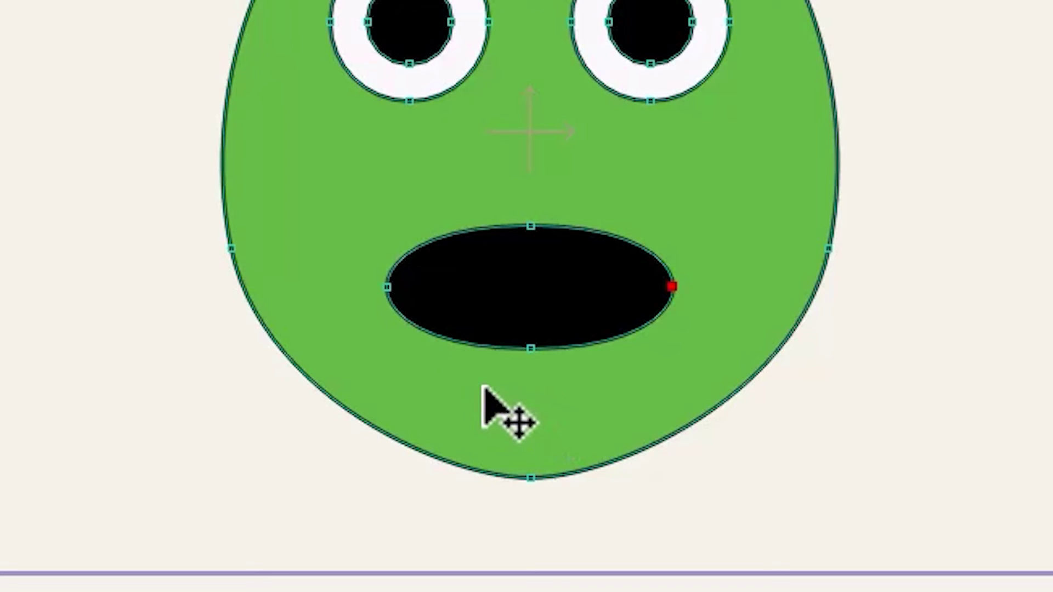
left_click_drag(442, 262, 351, 336)
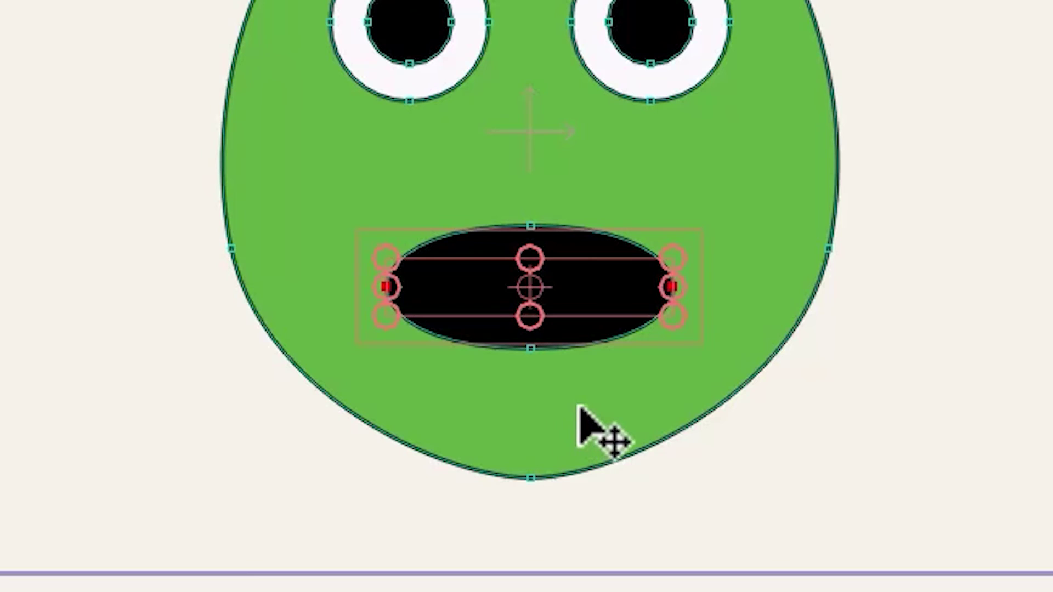
left_click_drag(583, 409, 494, 353)
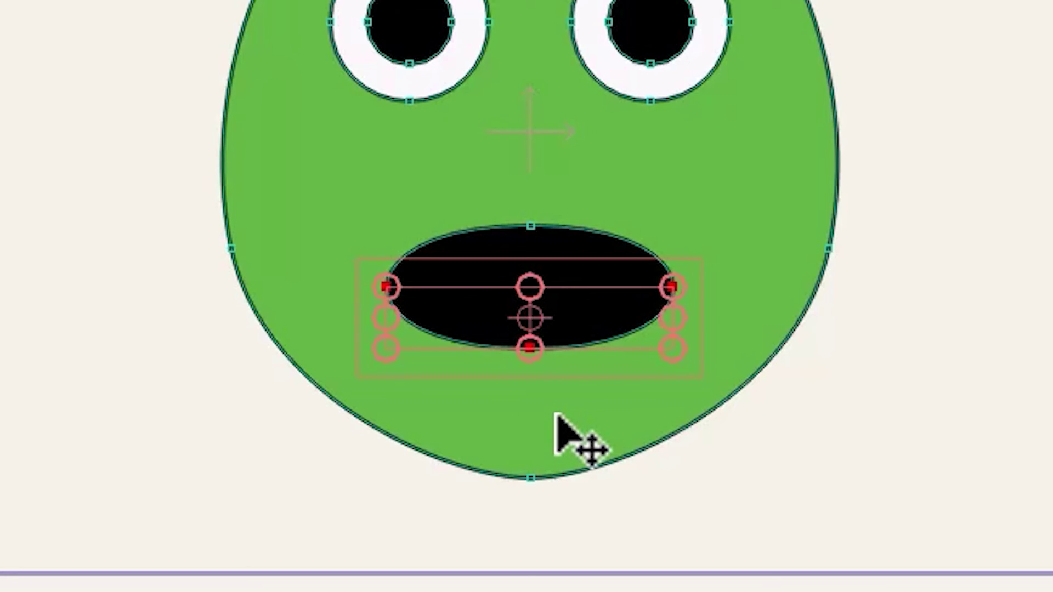
left_click_drag(578, 422, 483, 302)
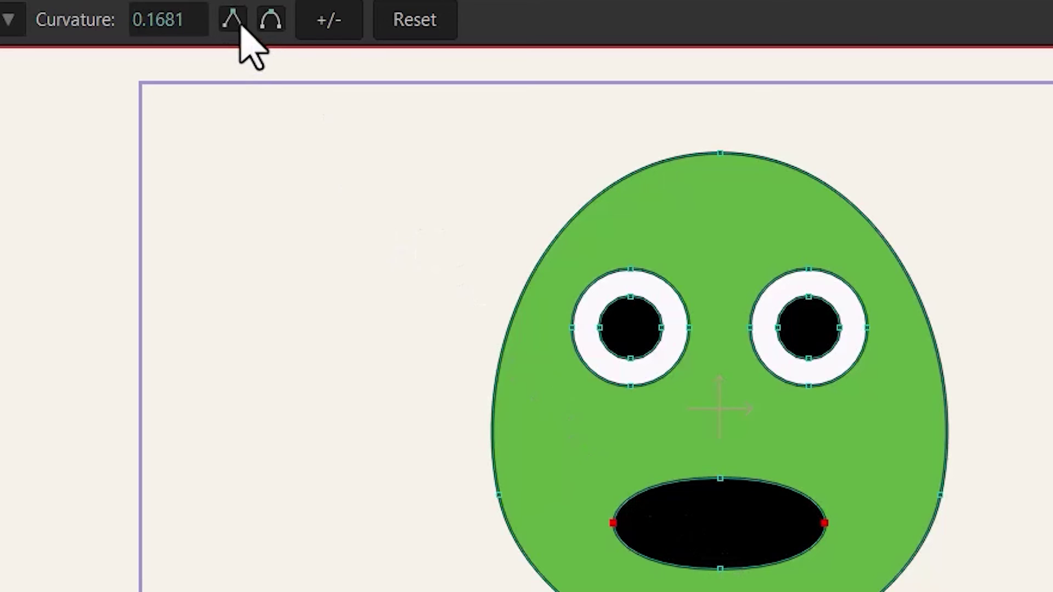
left_click(235, 21)
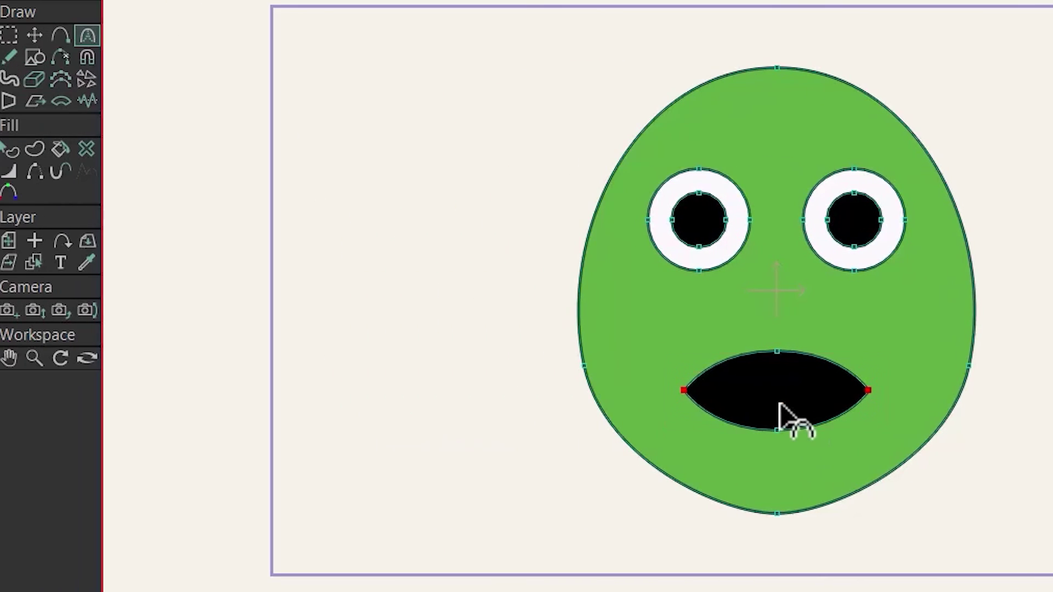
left_click(34, 36)
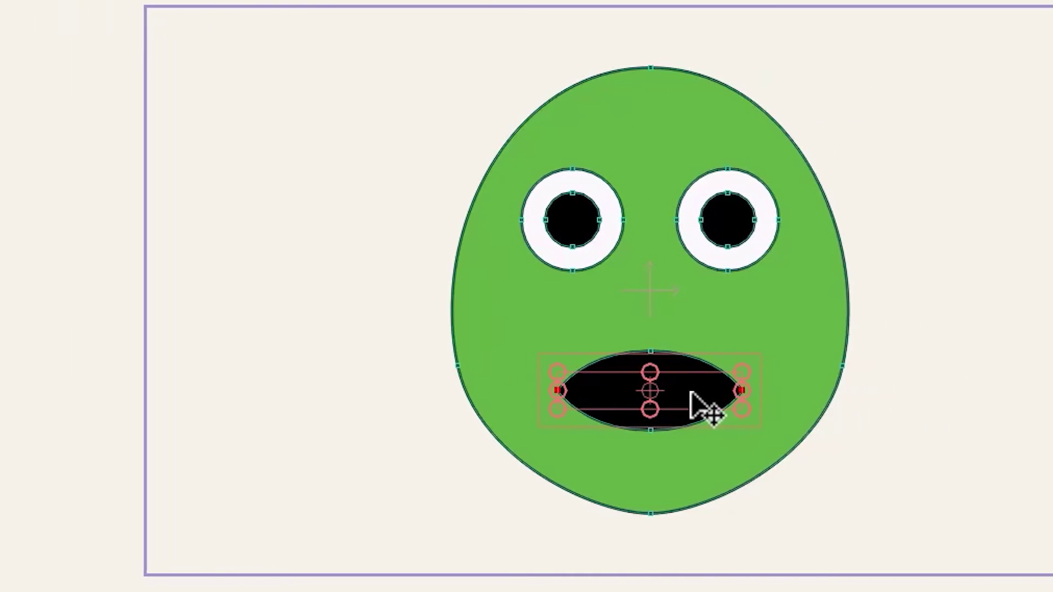
Bend the mouth's ends up into a flat-topped half-moon and scale the smile down.
left_click_drag(564, 393, 564, 352)
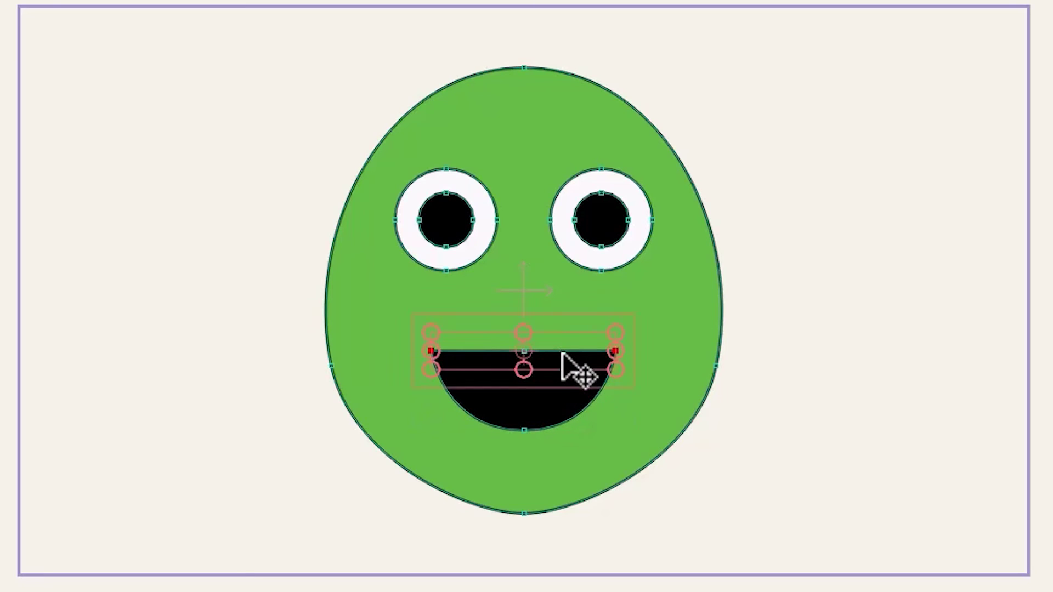
left_click(536, 407)
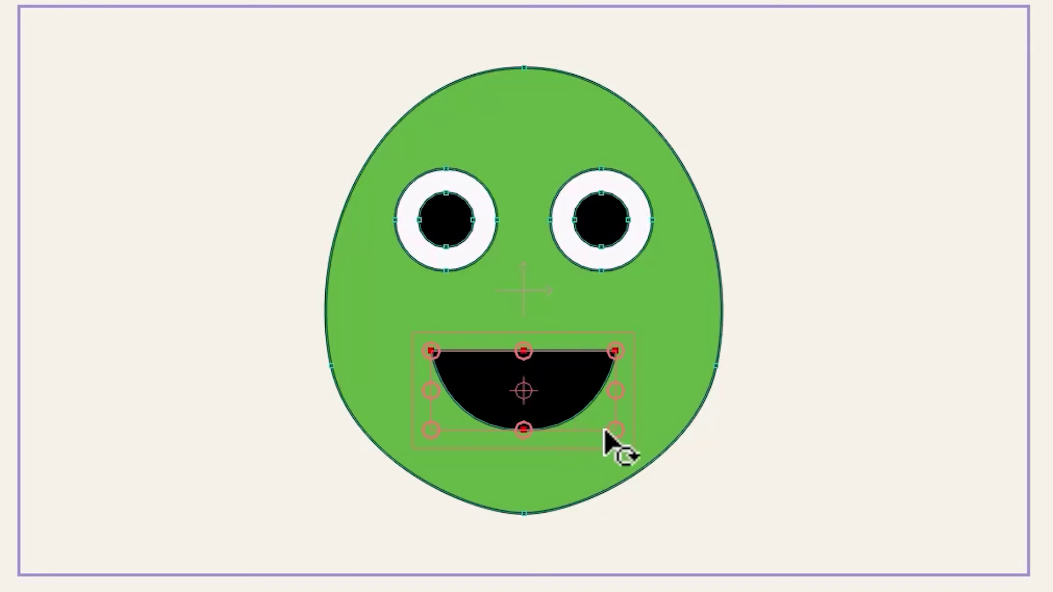
left_click_drag(614, 432, 562, 424)
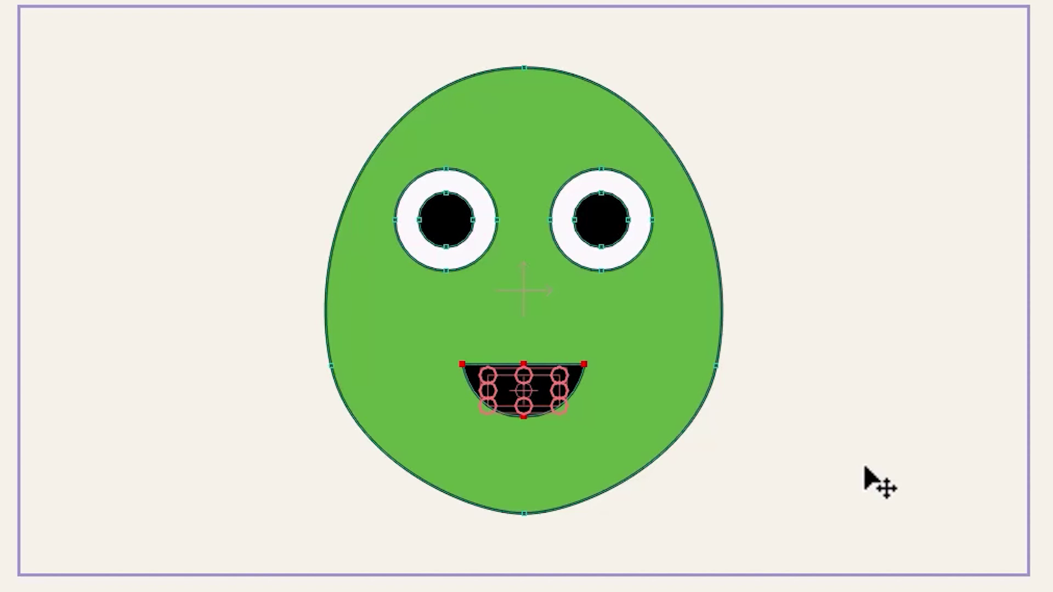
key("ctrl+a")
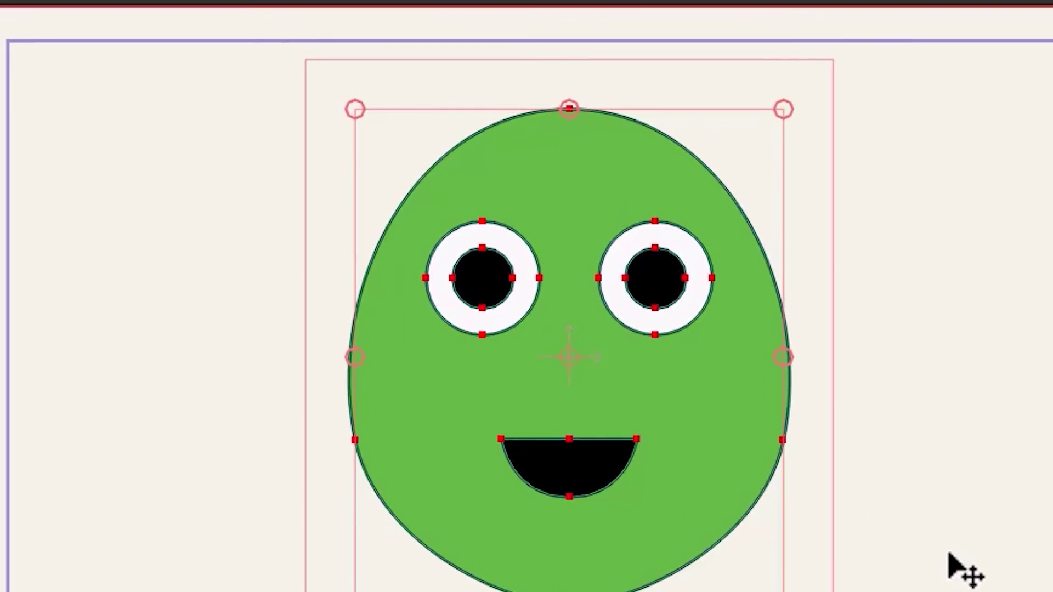